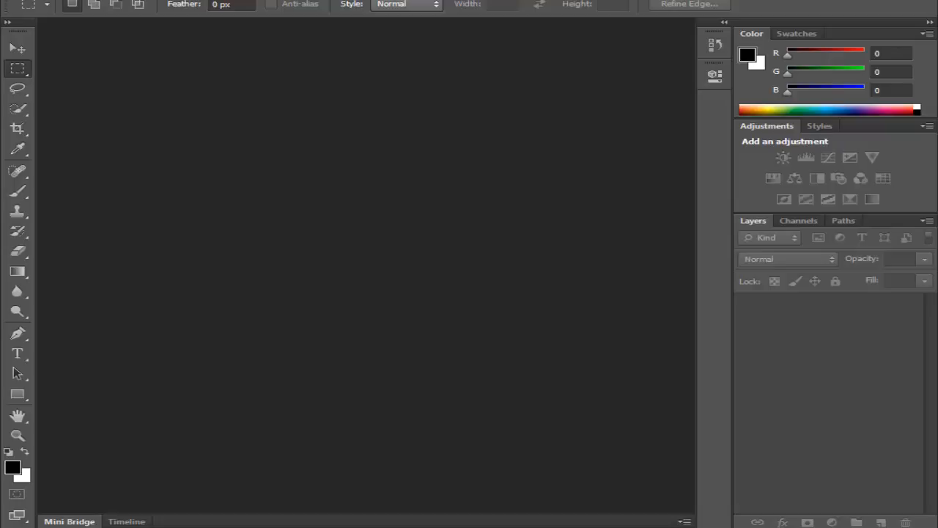
Start a new document named "class 1" using the Default Photoshop Size preset.
{"action": "left_click", "coordinate": [46, 0]}
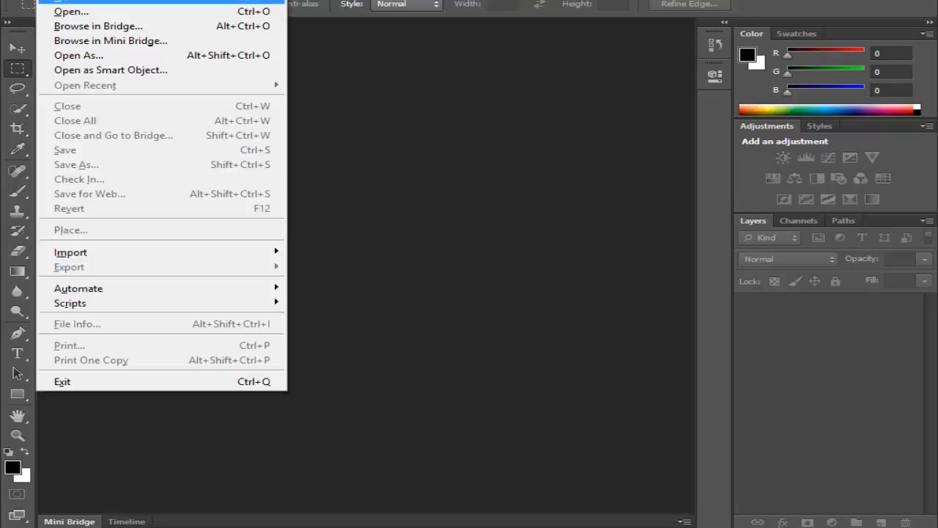
{"action": "left_click", "coordinate": [70, 0]}
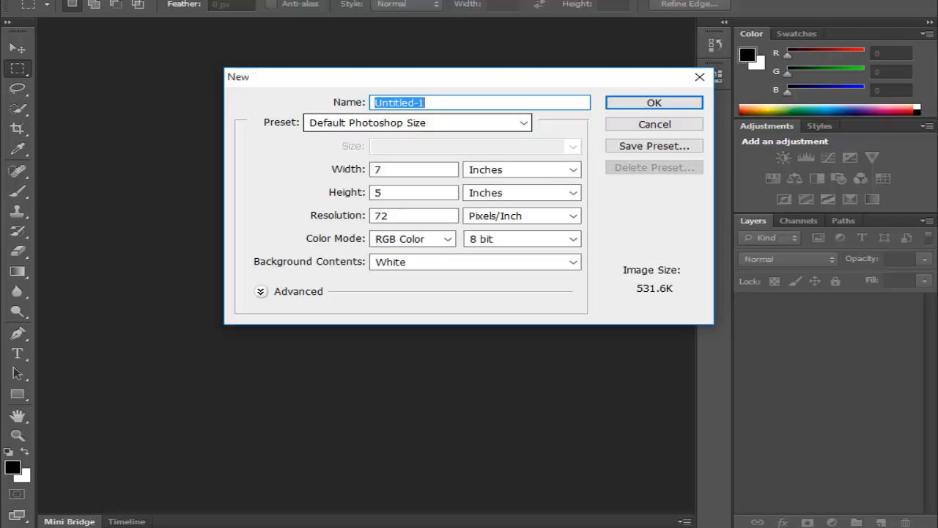
{"action": "type", "text": "class"}
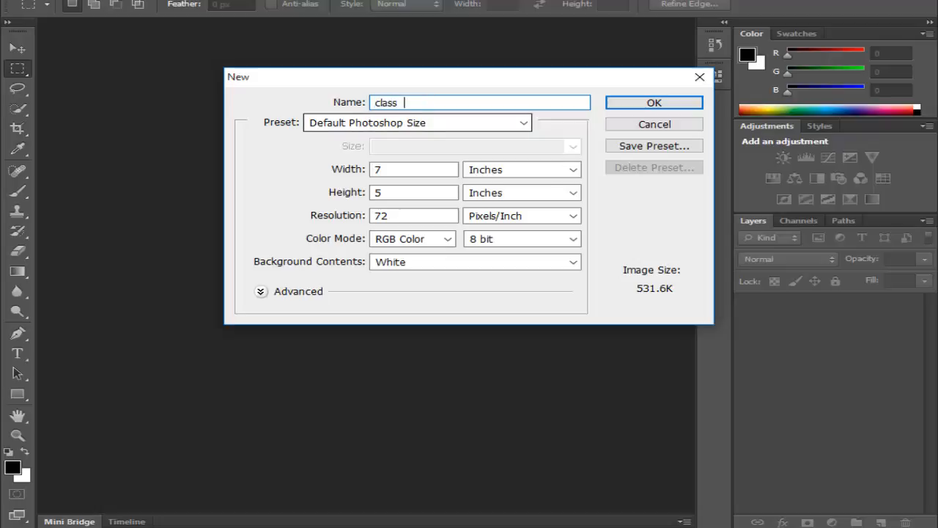
{"action": "type", "text": "  1"}
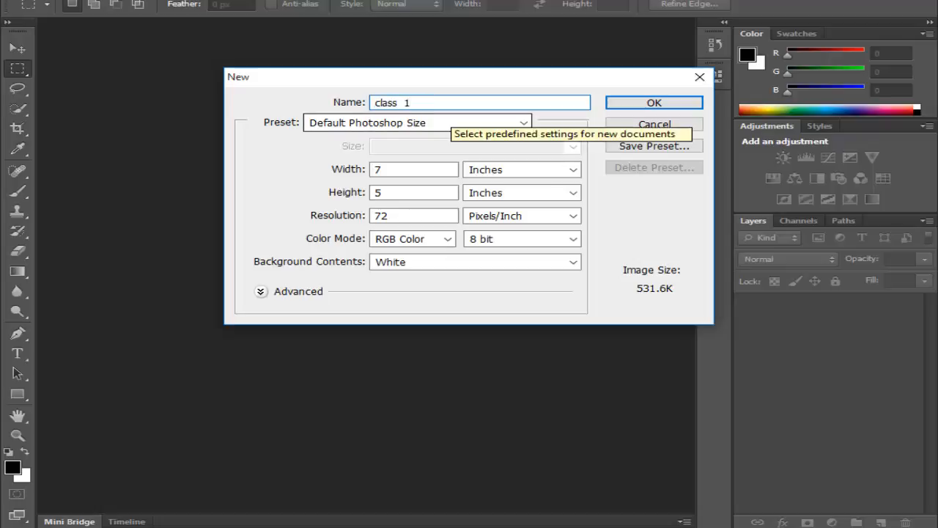
{"action": "key", "text": "ctrl+a"}
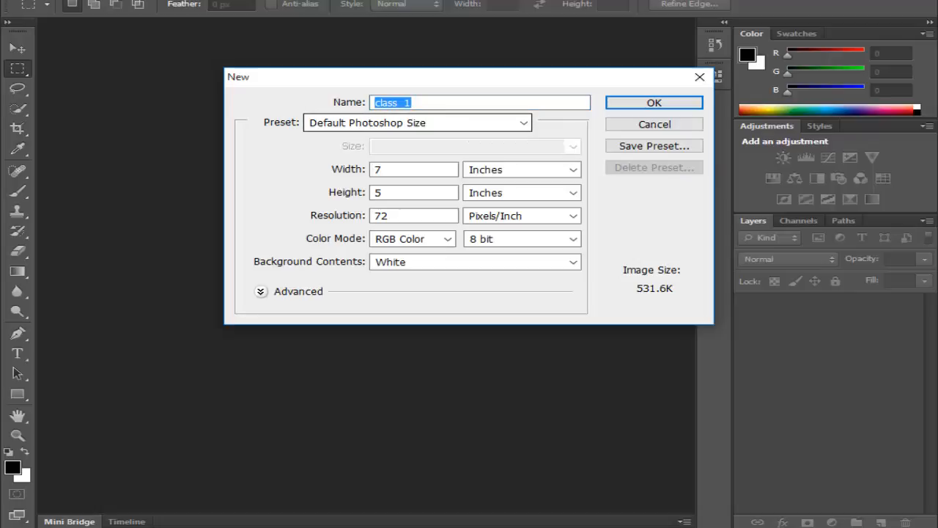
{"action": "left_click", "coordinate": [523, 123]}
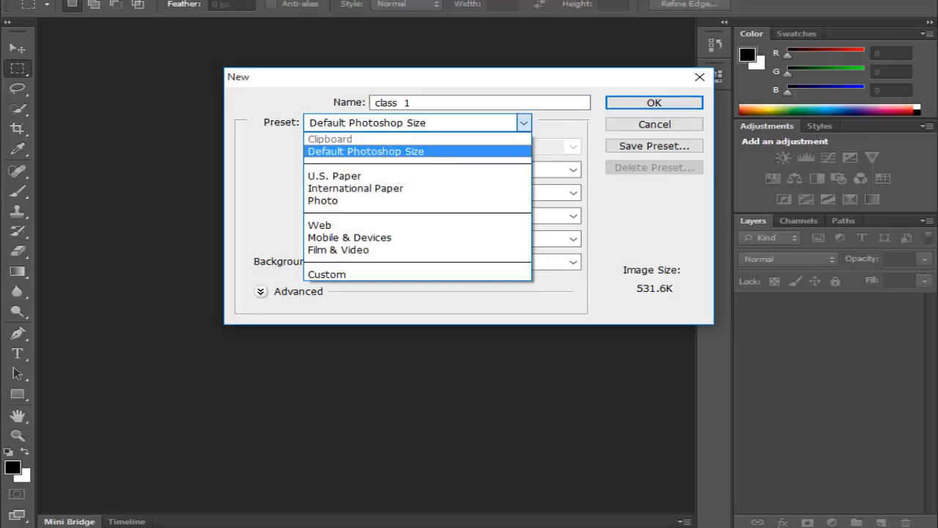
{"action": "left_click", "coordinate": [366, 152]}
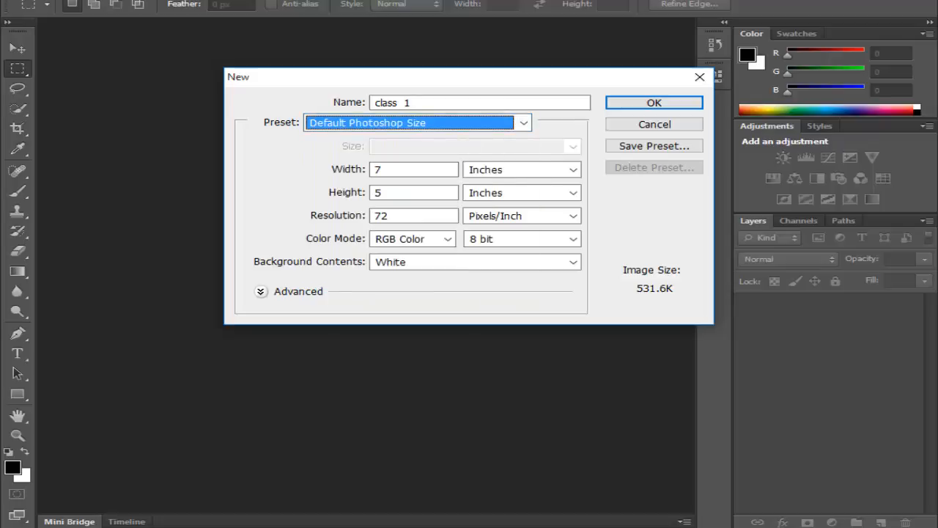
Set the new document's width to 8 inches and its height to 11 inches.
{"action": "left_click", "coordinate": [388, 170]}
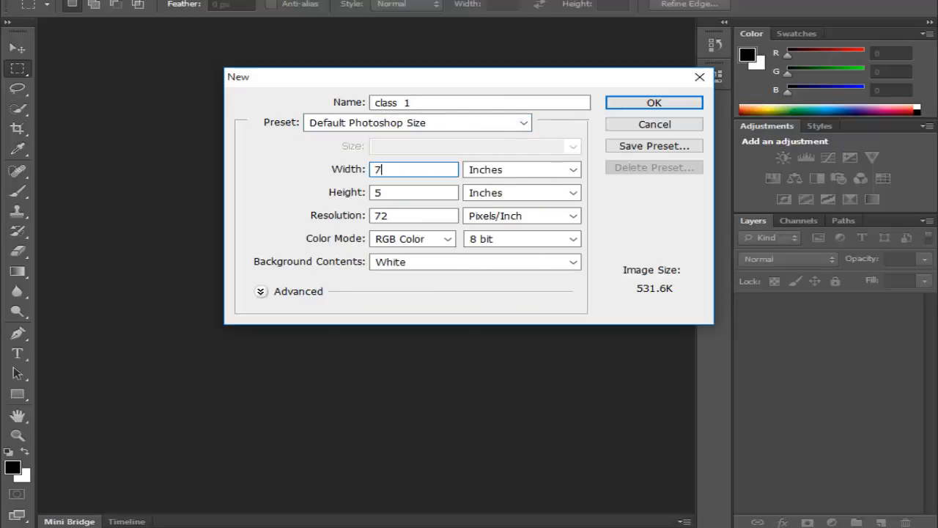
{"action": "key", "text": "BackSpace"}
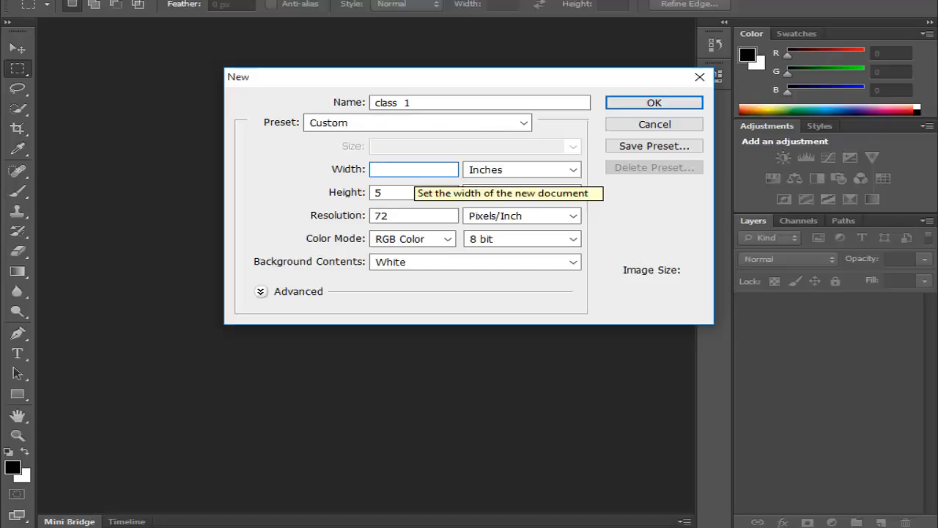
{"action": "type", "text": "8"}
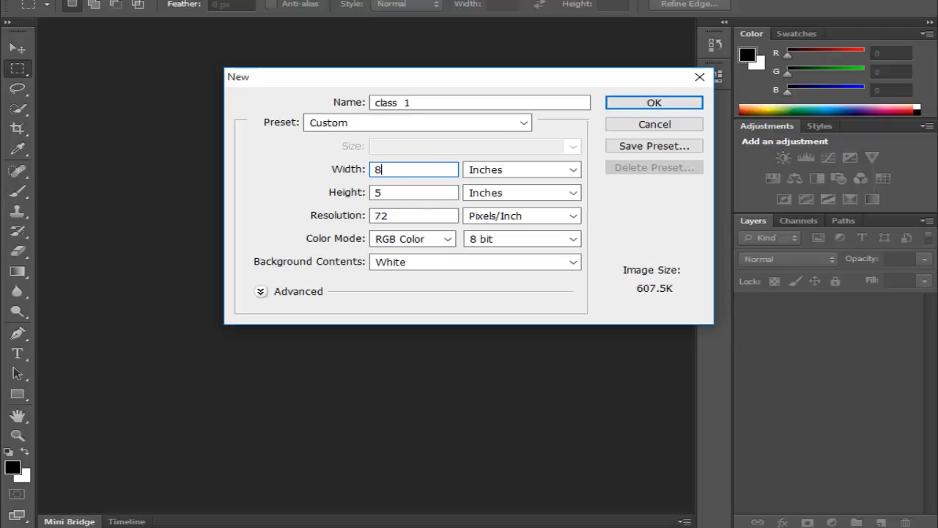
{"action": "key", "text": "Tab"}
{"action": "key", "text": "Tab"}
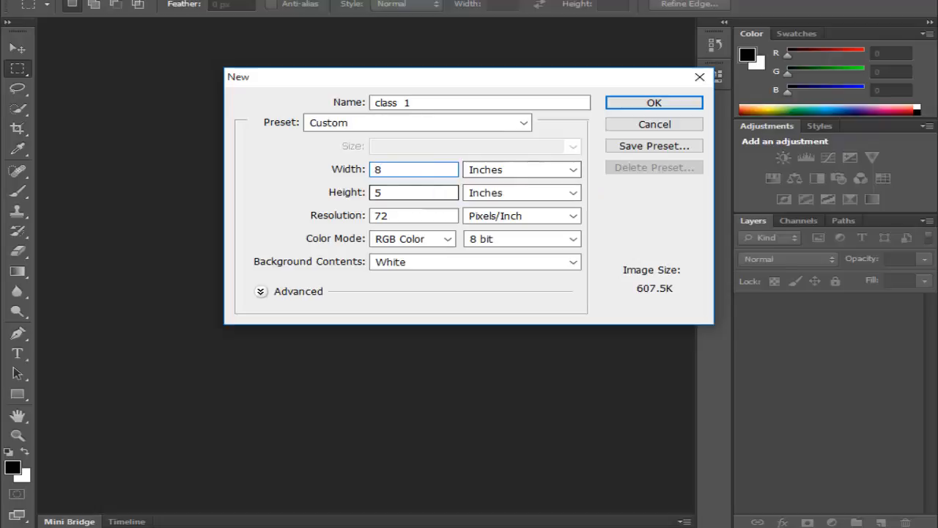
{"action": "key", "text": "BackSpace"}
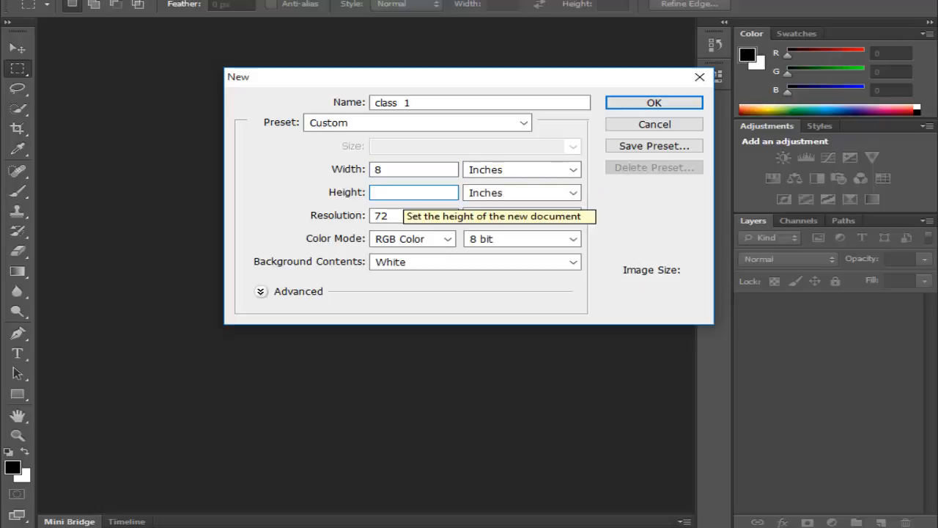
{"action": "type", "text": "10"}
{"action": "key", "text": "BackSpace"}
{"action": "type", "text": "1"}
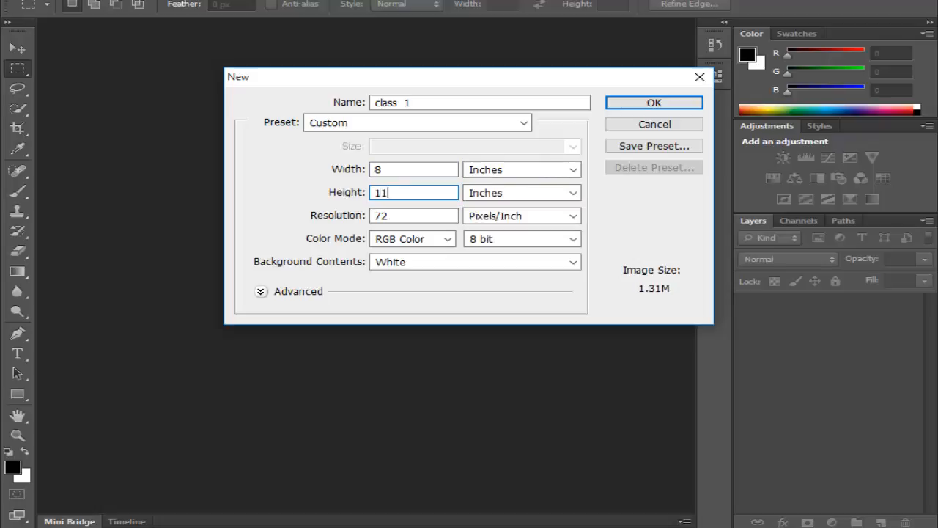
Set the resolution to 150 pixels/inch and the color mode to CMYK Color, 8 bit.
{"action": "left_click", "coordinate": [392, 216]}
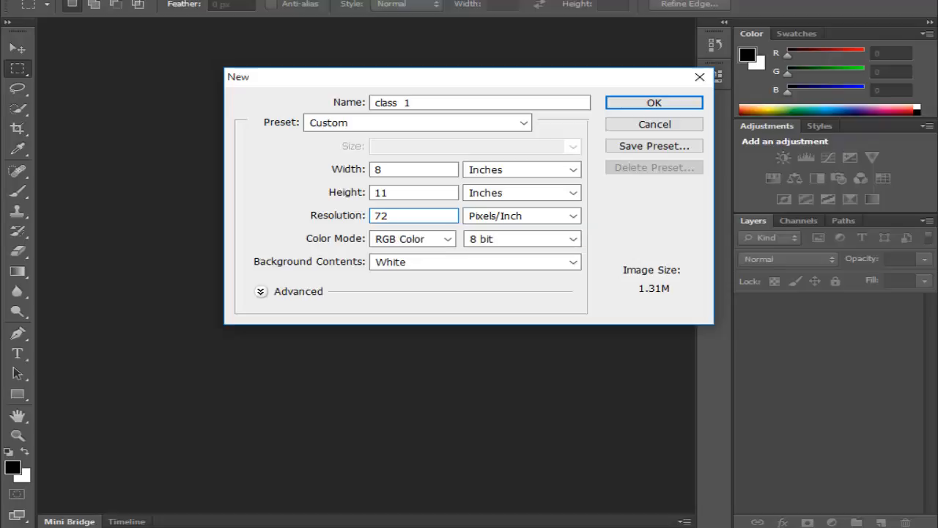
{"action": "key", "text": "BackSpace"}
{"action": "key", "text": "BackSpace"}
{"action": "type", "text": "150"}
{"action": "left_click", "coordinate": [446, 239]}
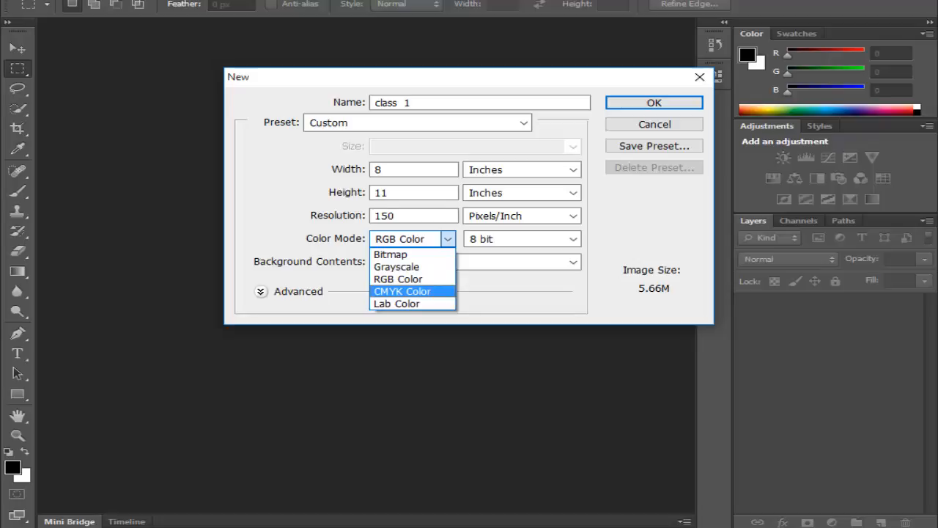
{"action": "key", "text": "Return"}
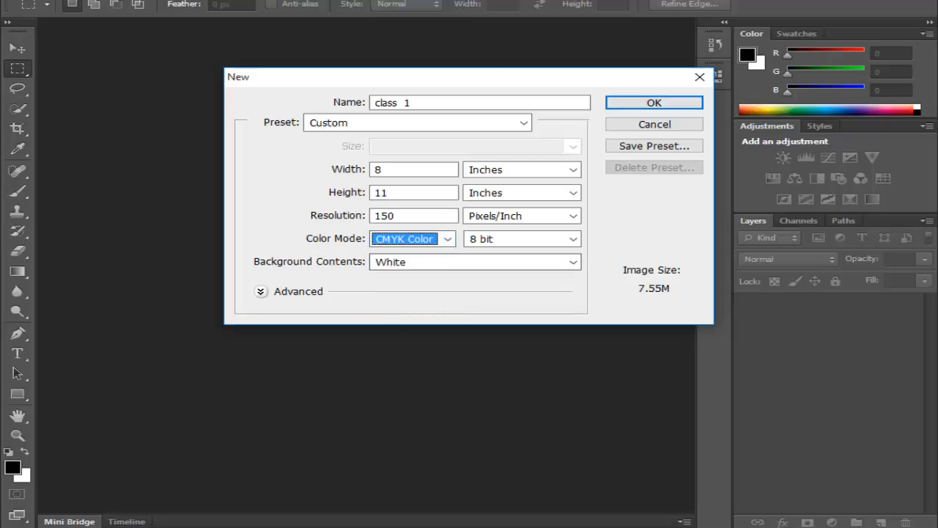
{"action": "left_click", "coordinate": [573, 239]}
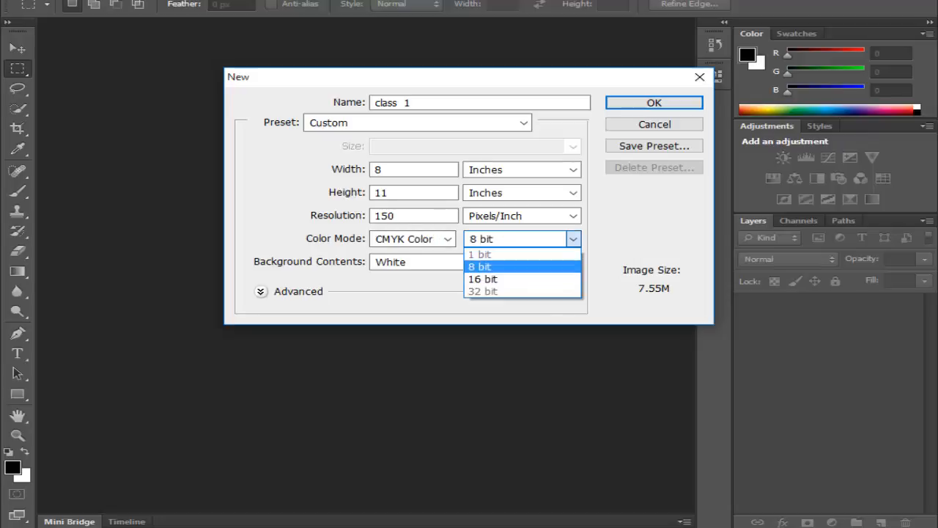
{"action": "key", "text": "Return"}
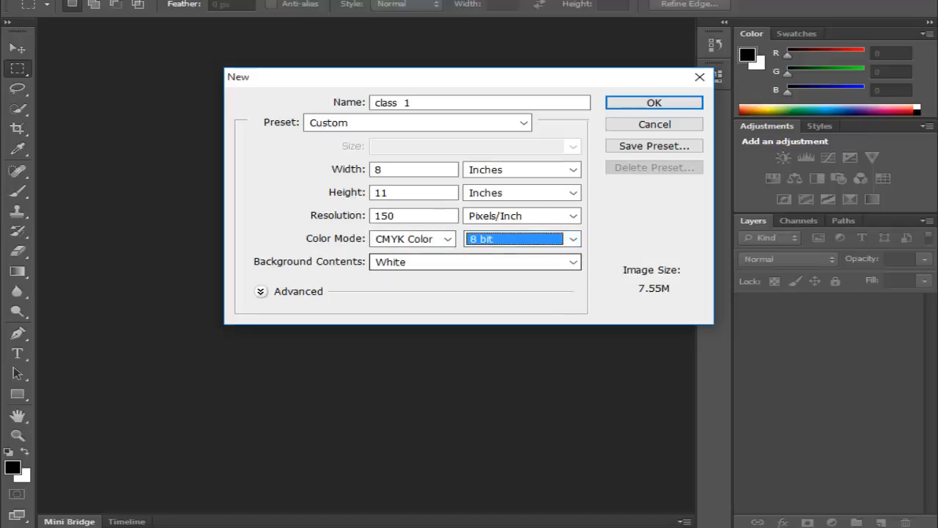
Choose White as the background contents and create the document.
{"action": "left_click", "coordinate": [573, 261]}
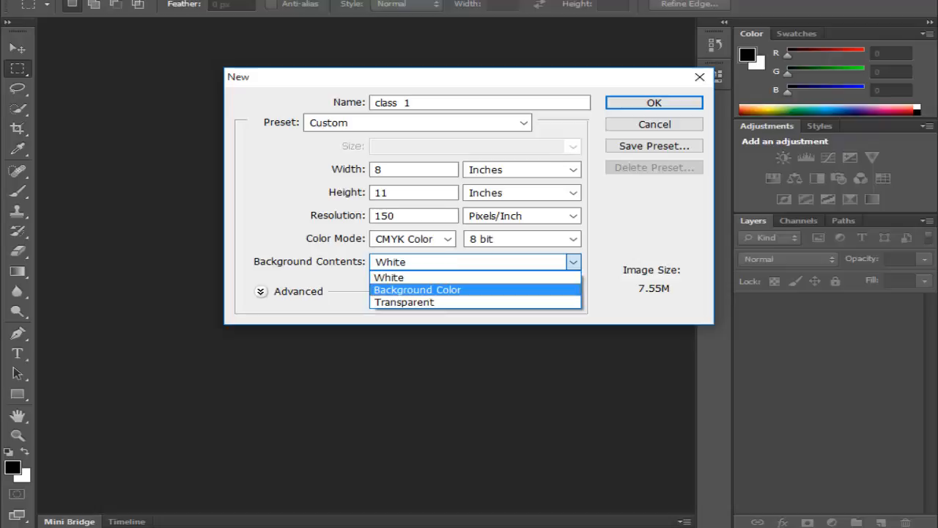
{"action": "key", "text": "Return"}
{"action": "key", "text": "alt+Down"}
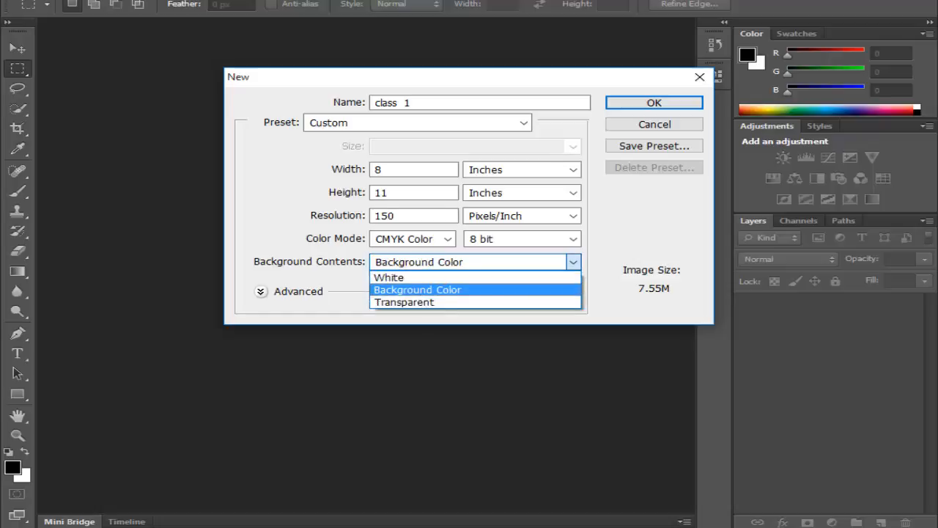
{"action": "key", "text": "Up"}
{"action": "key", "text": "Return"}
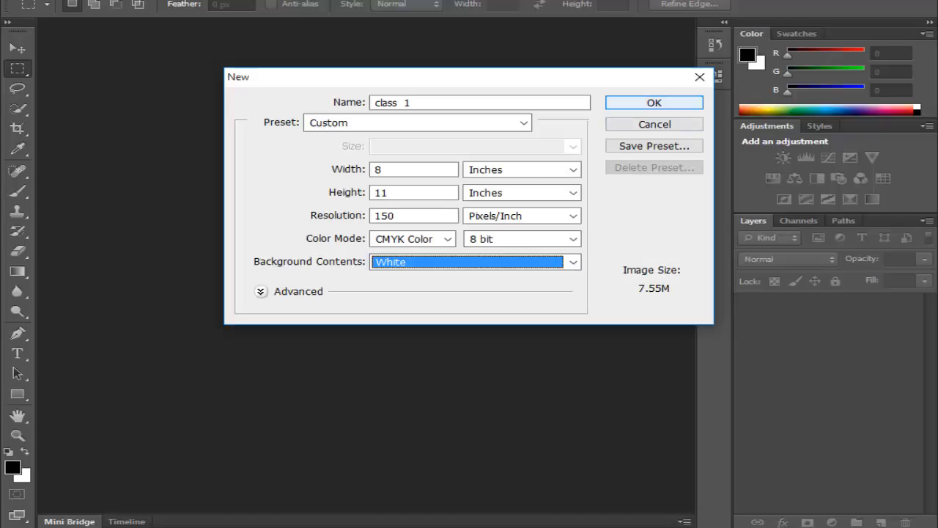
{"action": "key", "text": "alt+Down"}
{"action": "key", "text": "Down"}
{"action": "key", "text": "Down"}
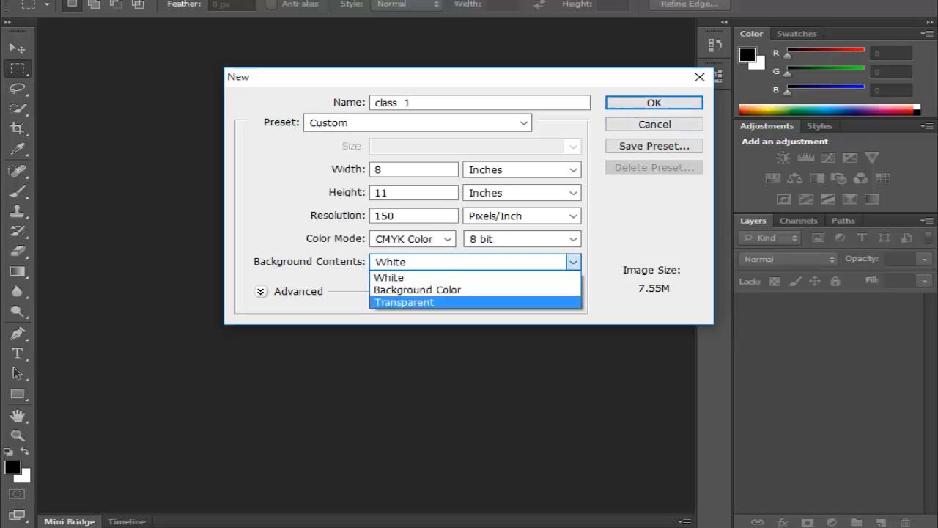
{"action": "key", "text": "Up"}
{"action": "key", "text": "Up"}
{"action": "key", "text": "Return"}
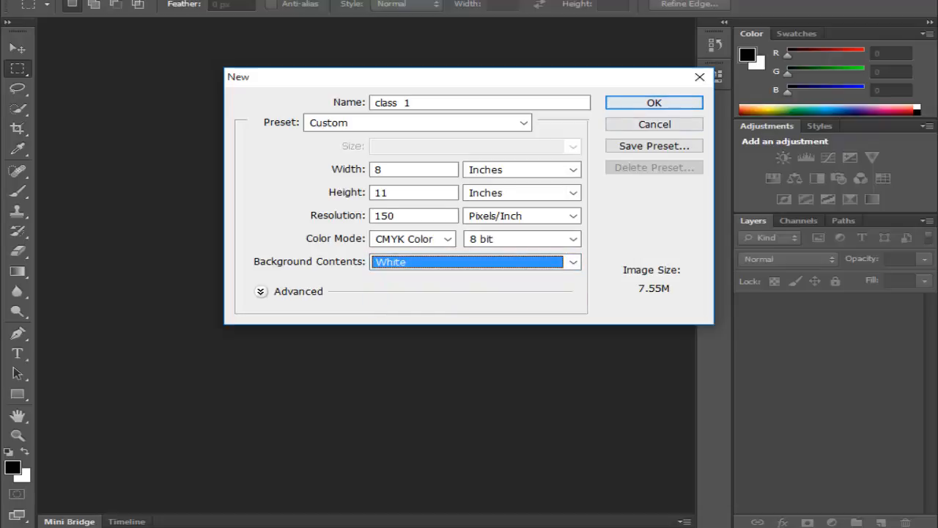
{"action": "key", "text": "Return"}
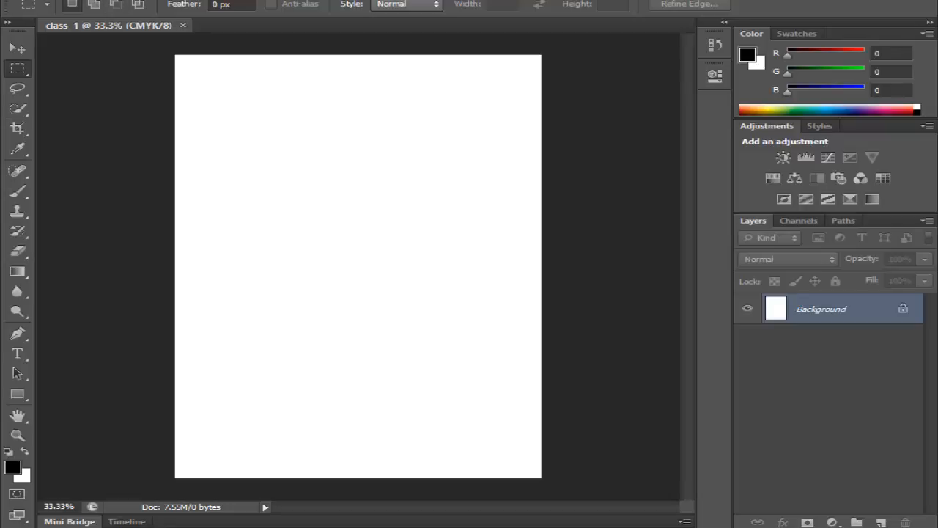
{"action": "left_click", "coordinate": [59, 0]}
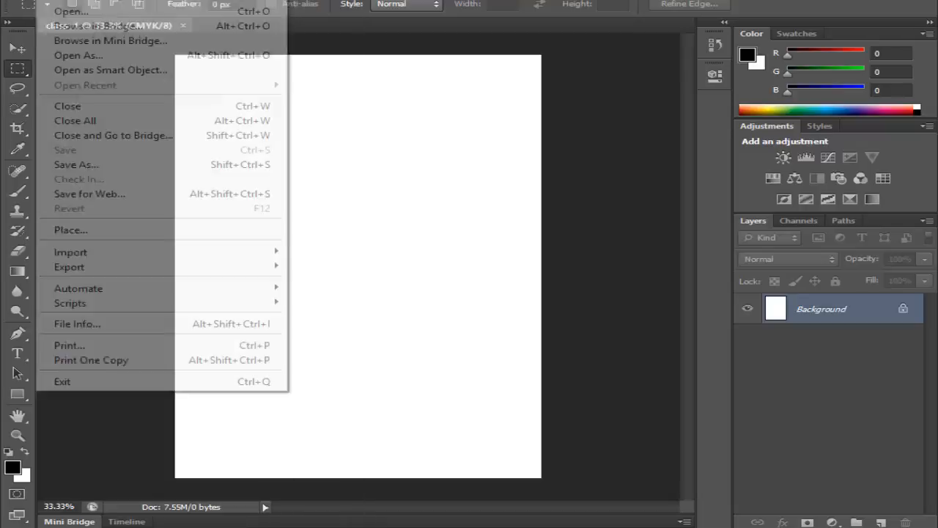
{"action": "mouse_move", "coordinate": [121, 0]}
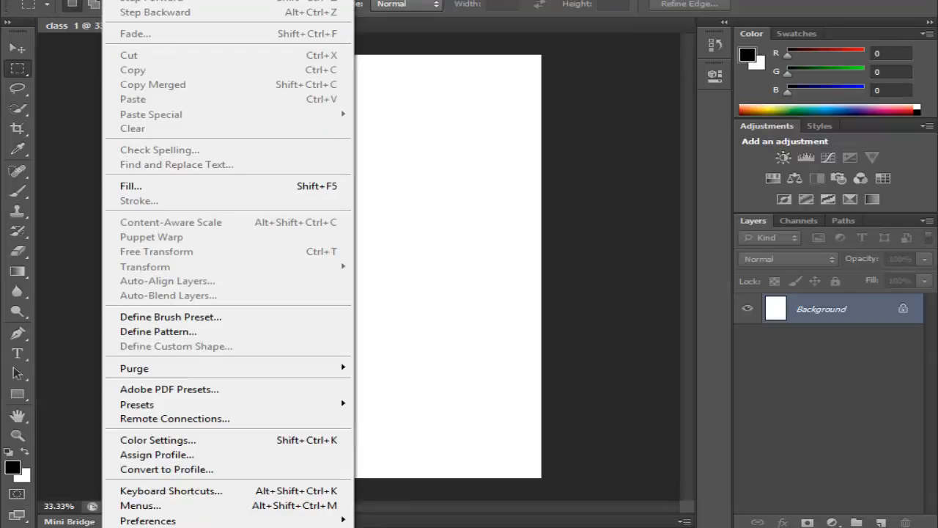
{"action": "key", "text": "Escape"}
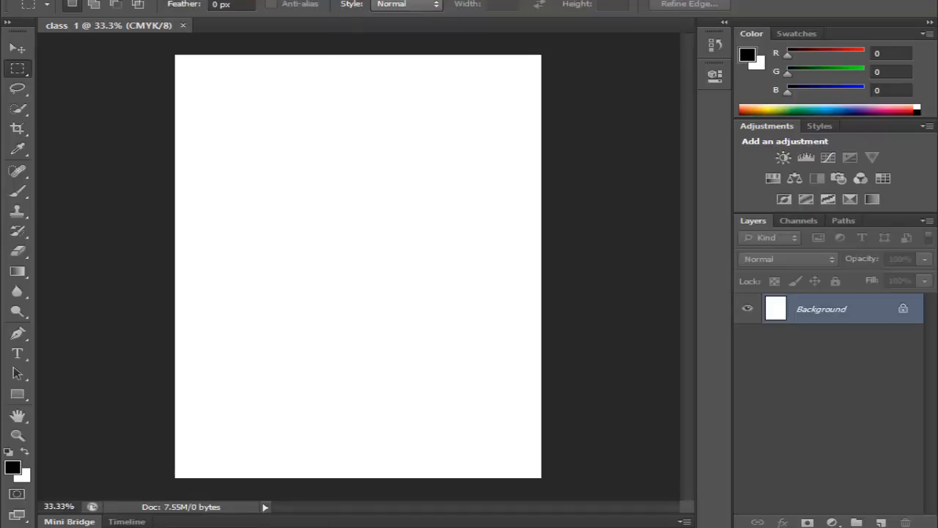
Hide the Layers panel and show it again, two times in a row.
{"action": "key", "text": "F7"}
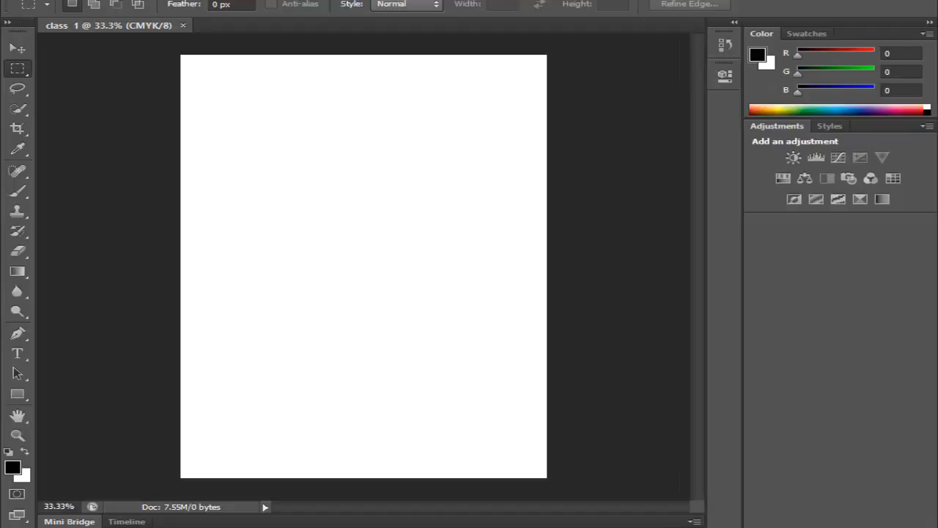
{"action": "key", "text": "F7"}
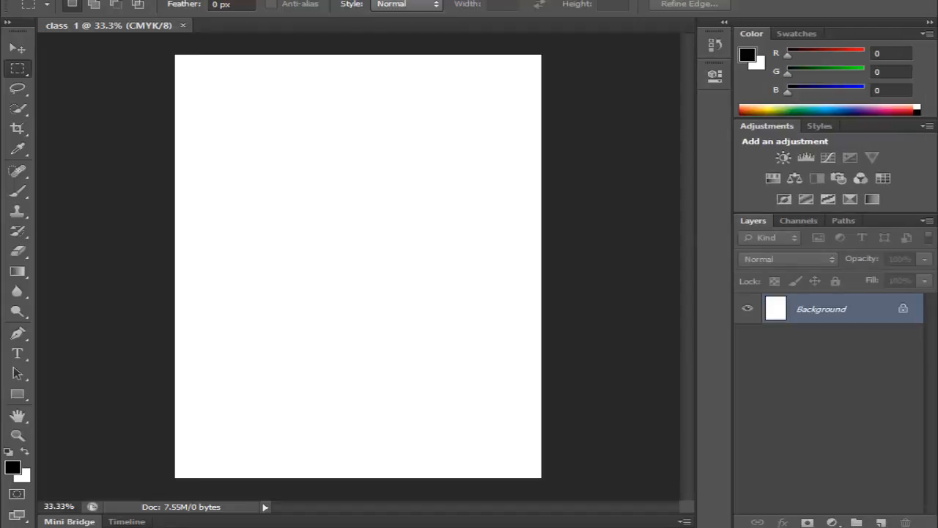
{"action": "left_click", "coordinate": [370, 1]}
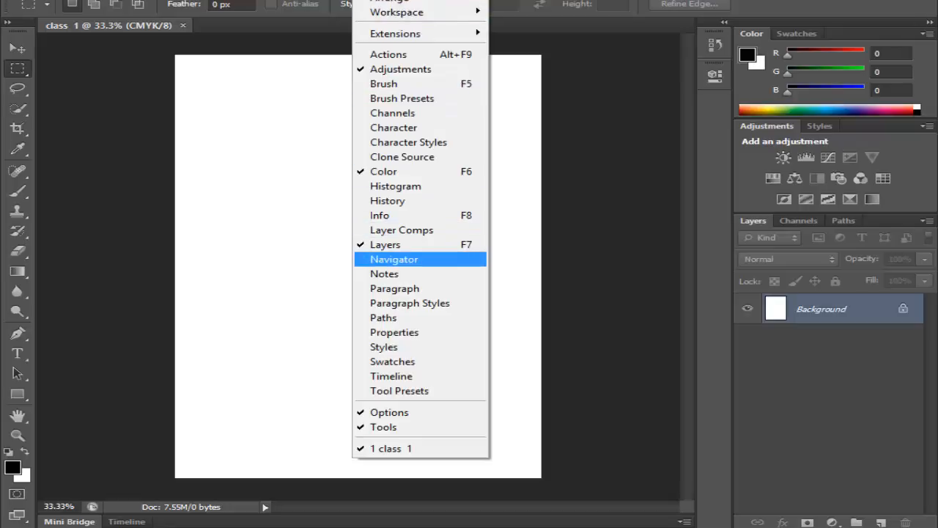
{"action": "left_click", "coordinate": [385, 244]}
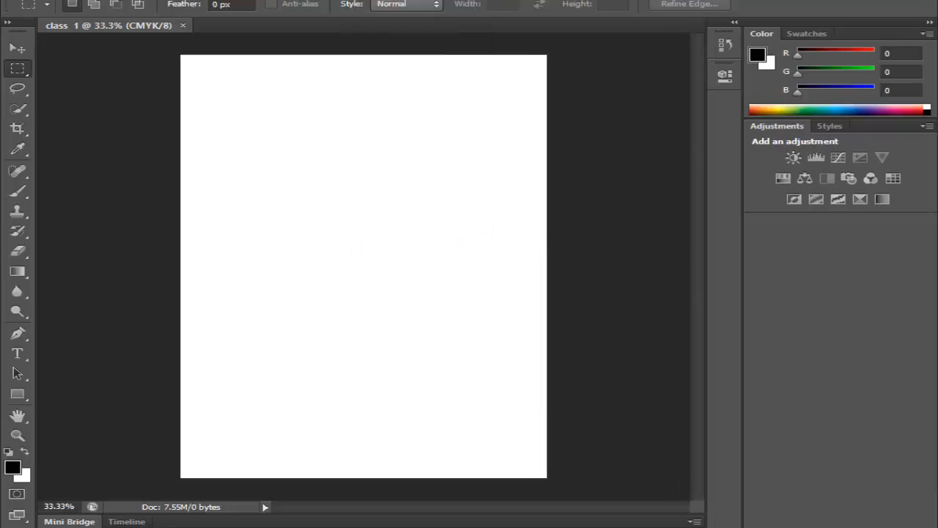
{"action": "left_click", "coordinate": [370, 1]}
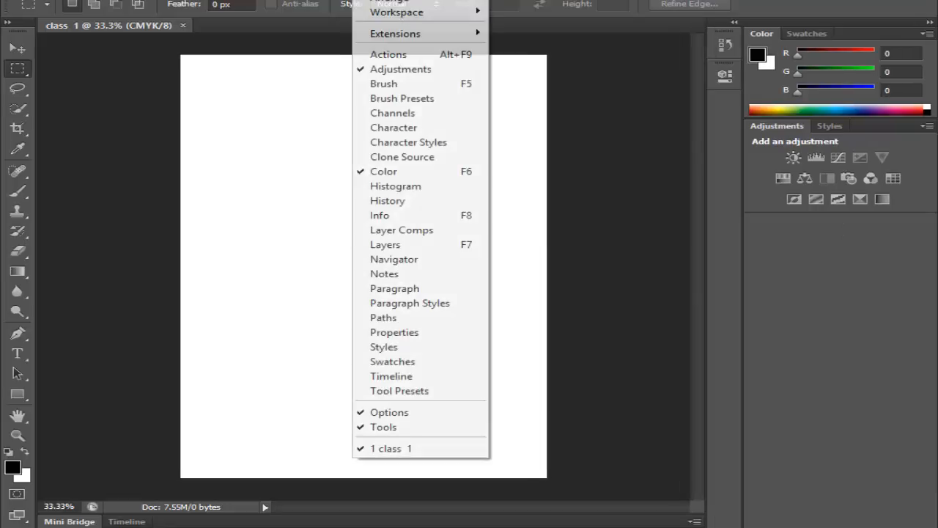
{"action": "left_click", "coordinate": [385, 244]}
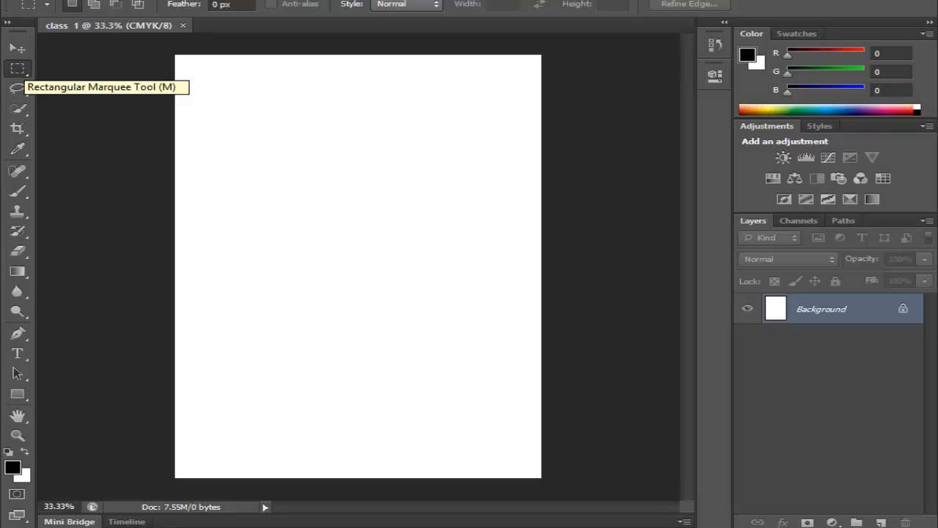
{"action": "left_click", "coordinate": [17, 69]}
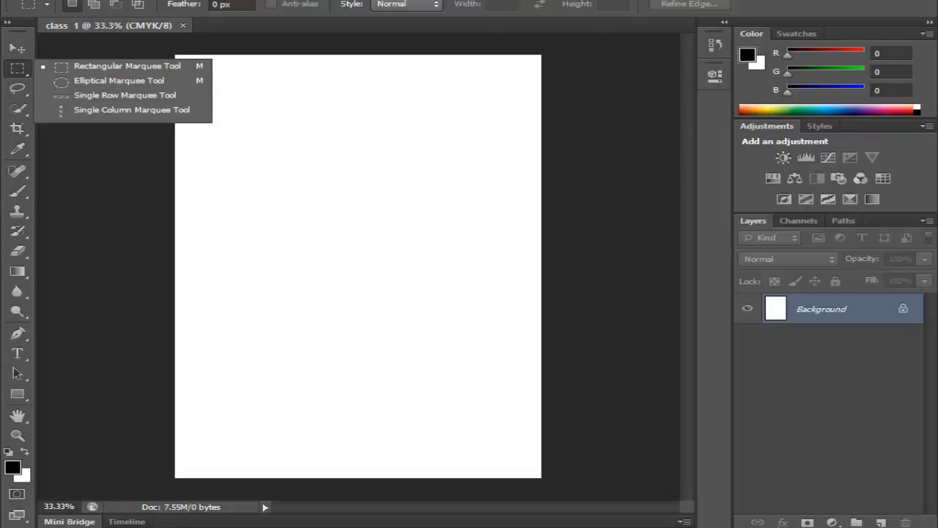
{"action": "key", "text": "Escape"}
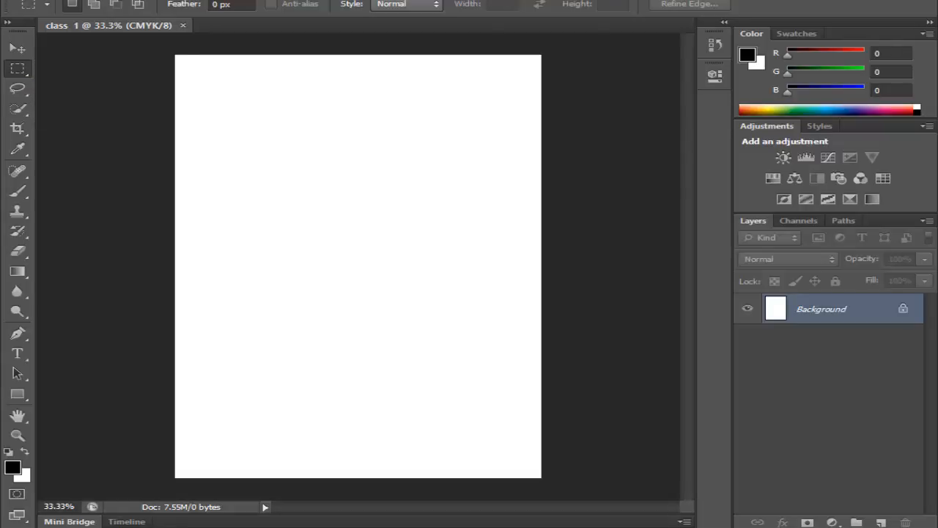
Select a wide rectangle across the upper page and add further overlapping horizontal and vertical rectangles to the selection.
{"action": "left_click_drag", "start_coordinate": [195, 82], "coordinate": [516, 115]}
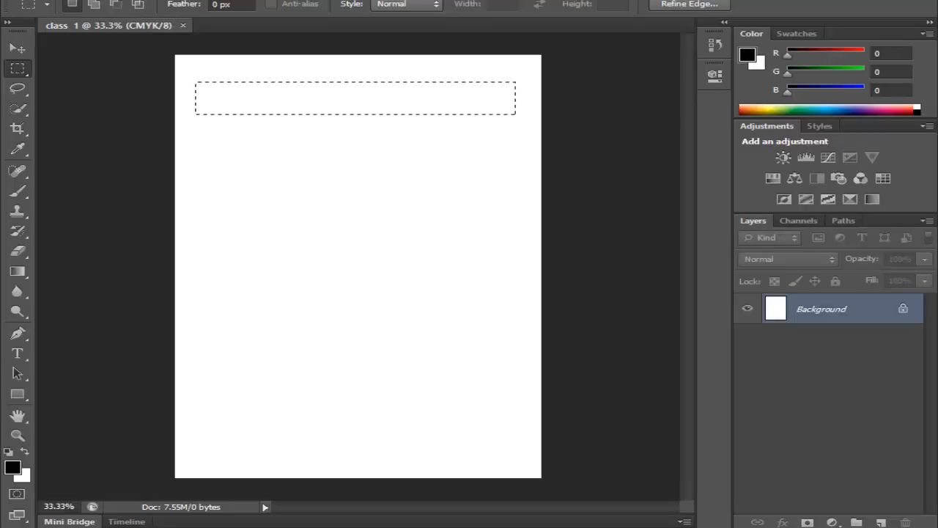
{"action": "left_click_drag", "start_coordinate": [195, 126], "coordinate": [517, 159]}
{"action": "left_click_drag", "start_coordinate": [195, 172], "coordinate": [520, 209]}
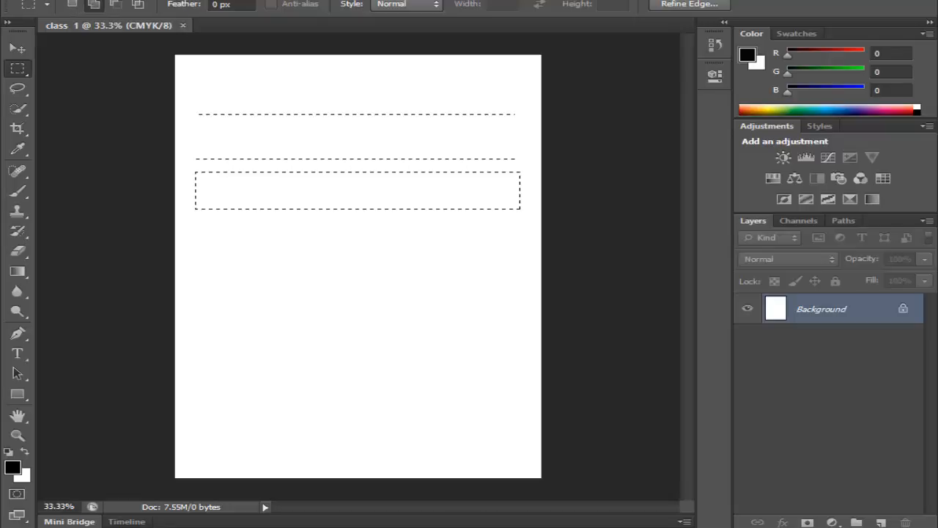
{"action": "left_click_drag", "start_coordinate": [188, 90], "coordinate": [277, 183]}
{"action": "left_click_drag", "start_coordinate": [377, 90], "coordinate": [412, 189]}
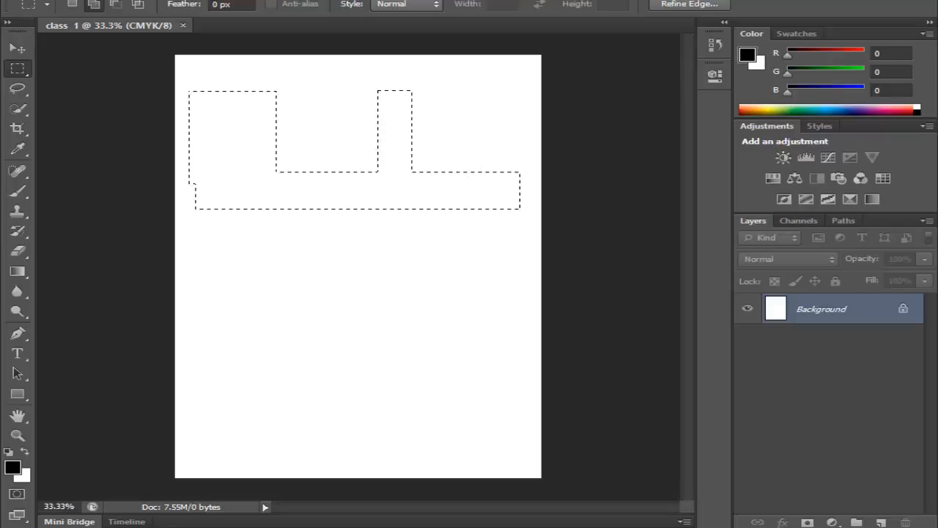
{"action": "left_click_drag", "start_coordinate": [311, 126], "coordinate": [507, 142]}
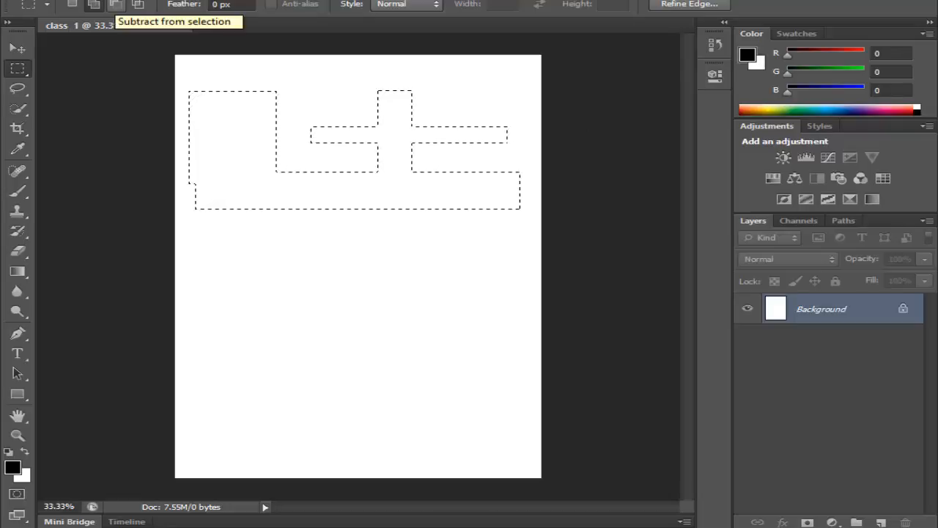
Subtract rectangles from the selection, cutting a notch into the upper-left block and several pieces out of the lower edge.
{"action": "left_click", "coordinate": [115, 4]}
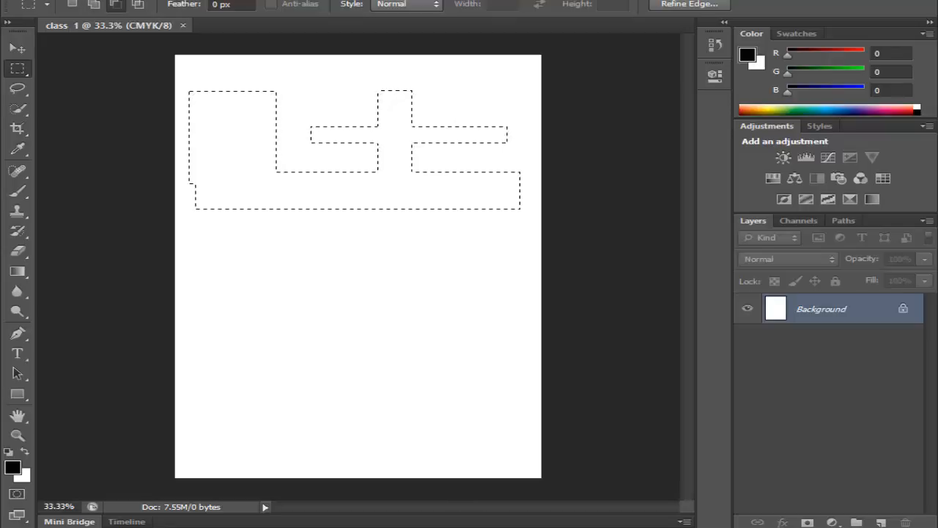
{"action": "left_click_drag", "start_coordinate": [223, 83], "coordinate": [245, 141]}
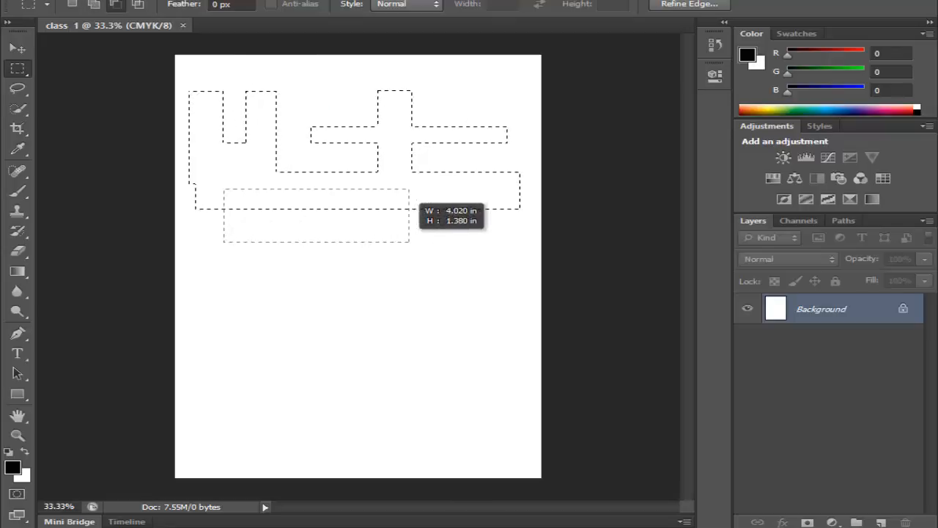
{"action": "left_click_drag", "start_coordinate": [409, 242], "coordinate": [426, 242]}
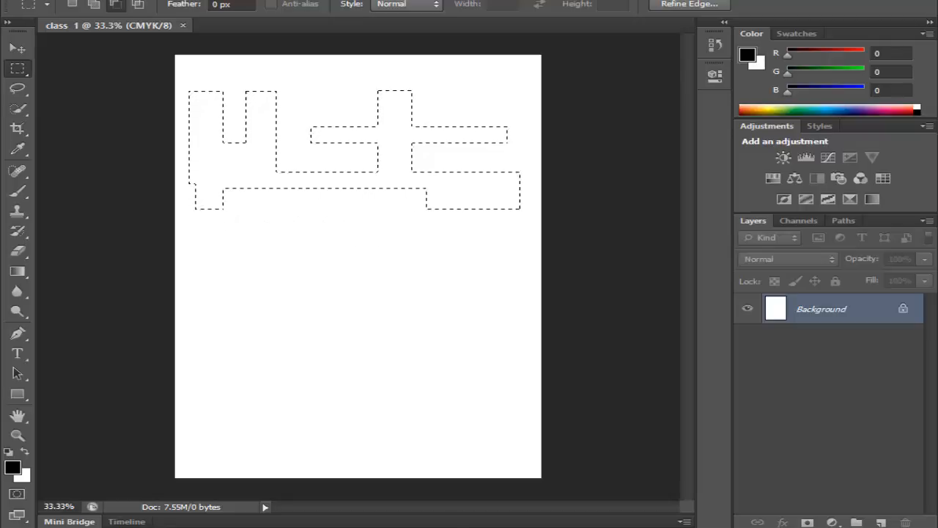
{"action": "left_click_drag", "start_coordinate": [402, 198], "coordinate": [401, 198]}
{"action": "left_click_drag", "start_coordinate": [460, 193], "coordinate": [509, 223]}
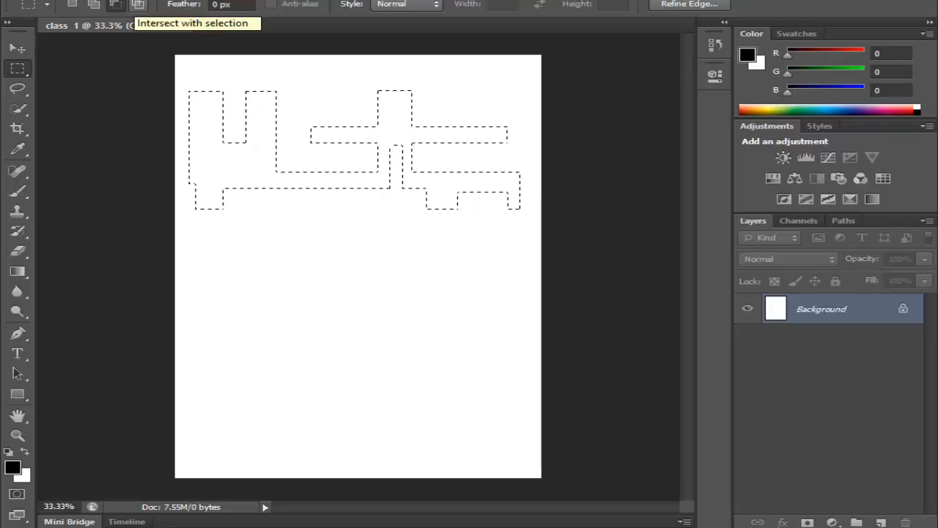
Intersect the selection with a large rectangle that trims off its outer left and right ends.
{"action": "left_click", "coordinate": [138, 4]}
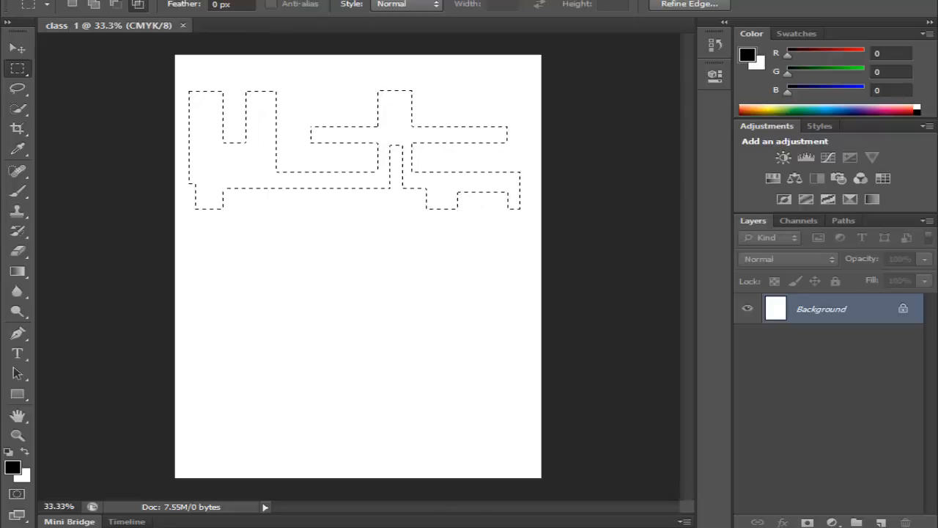
{"action": "left_click_drag", "start_coordinate": [210, 83], "coordinate": [313, 196]}
{"action": "left_click_drag", "start_coordinate": [361, 222], "coordinate": [446, 222]}
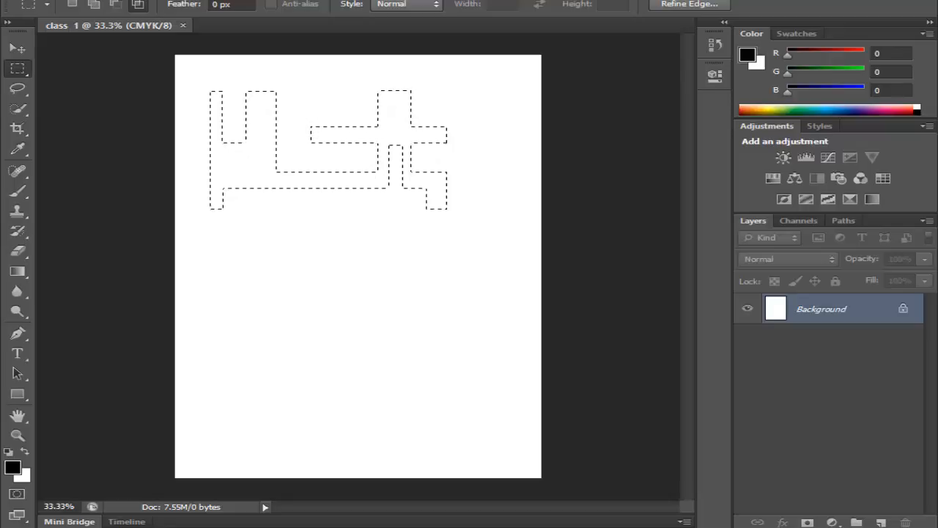
Set the foreground color to red, e42e2e.
{"action": "left_click", "coordinate": [13, 467]}
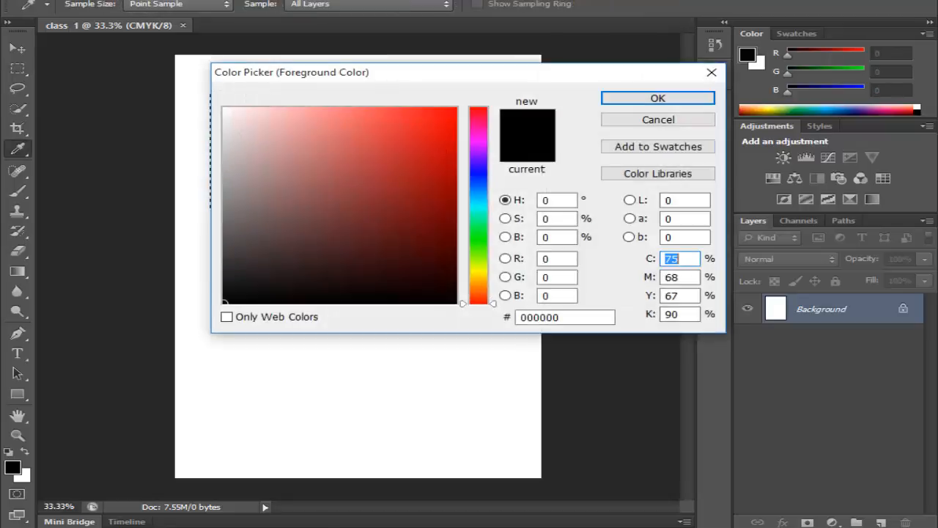
{"action": "left_click", "coordinate": [408, 137]}
{"action": "left_click", "coordinate": [409, 129]}
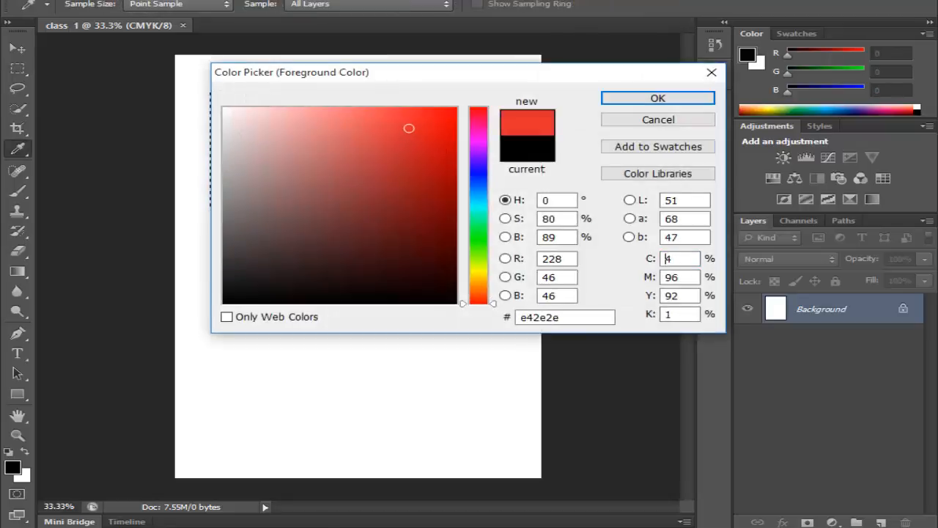
{"action": "left_click", "coordinate": [657, 97]}
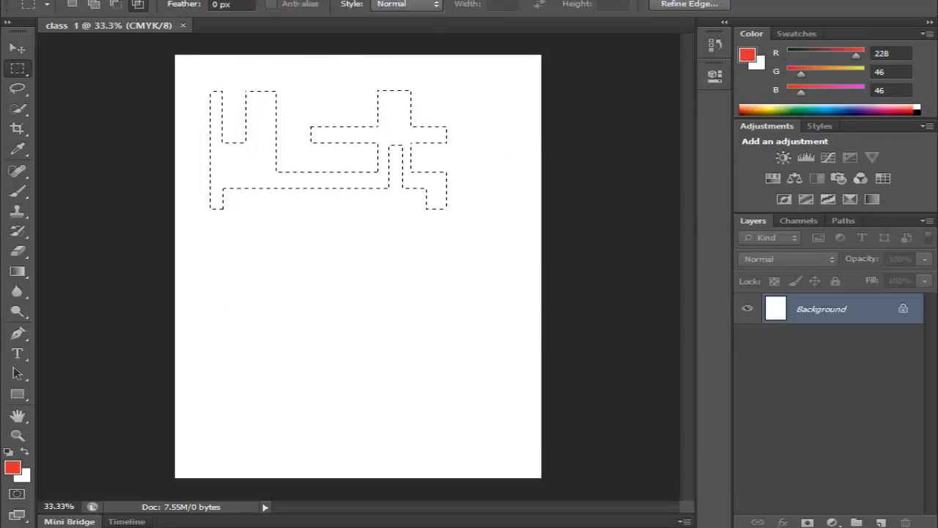
Set the background color to blue, 6778de.
{"action": "left_click", "coordinate": [22, 474]}
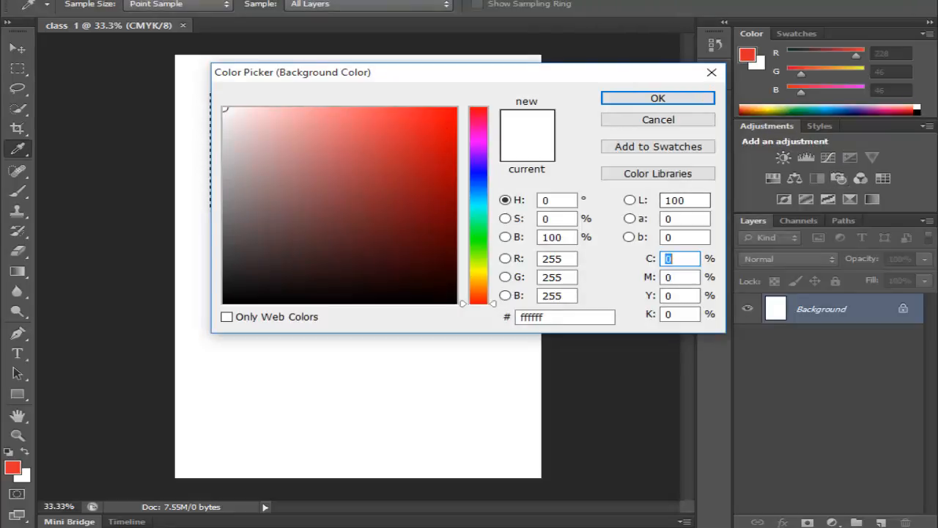
{"action": "left_click", "coordinate": [479, 177]}
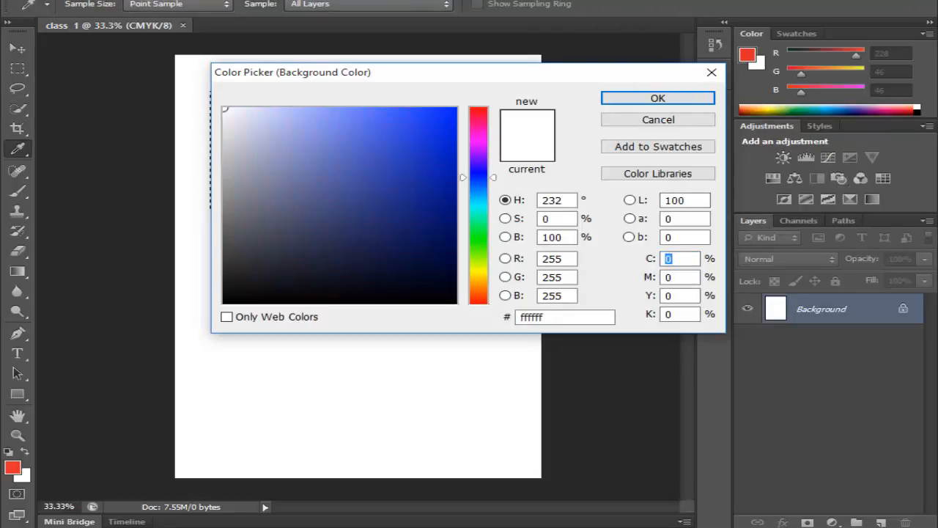
{"action": "mouse_move", "coordinate": [381, 127]}
{"action": "left_mouse_down"}
{"action": "mouse_move", "coordinate": [334, 132]}
{"action": "mouse_move", "coordinate": [348, 133]}
{"action": "left_mouse_up"}
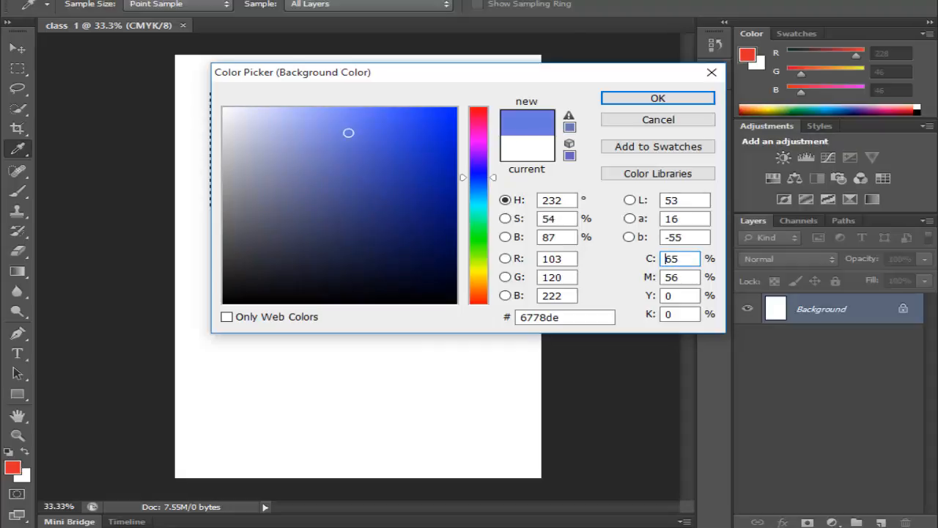
{"action": "left_click", "coordinate": [657, 97]}
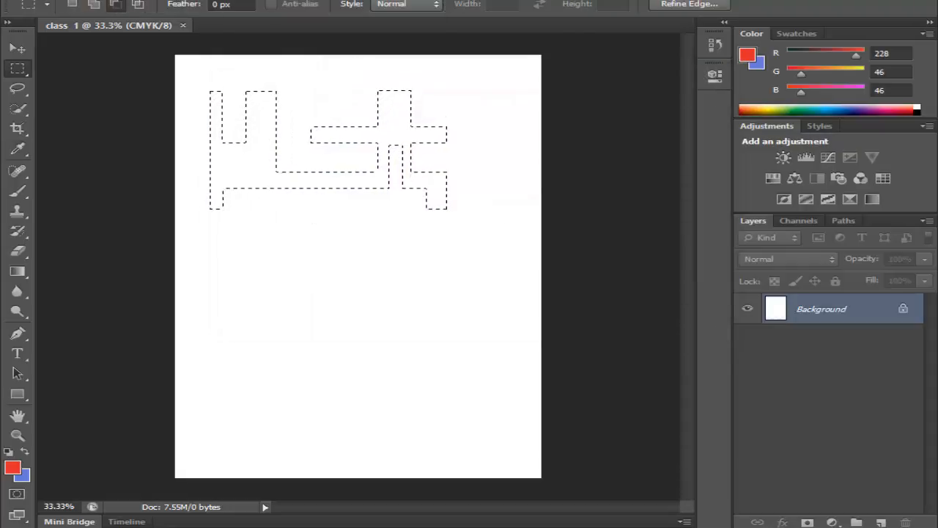
Fill the irregular rectangular selection with the blue background color and deselect it.
{"action": "key", "text": "alt+BackSpace"}
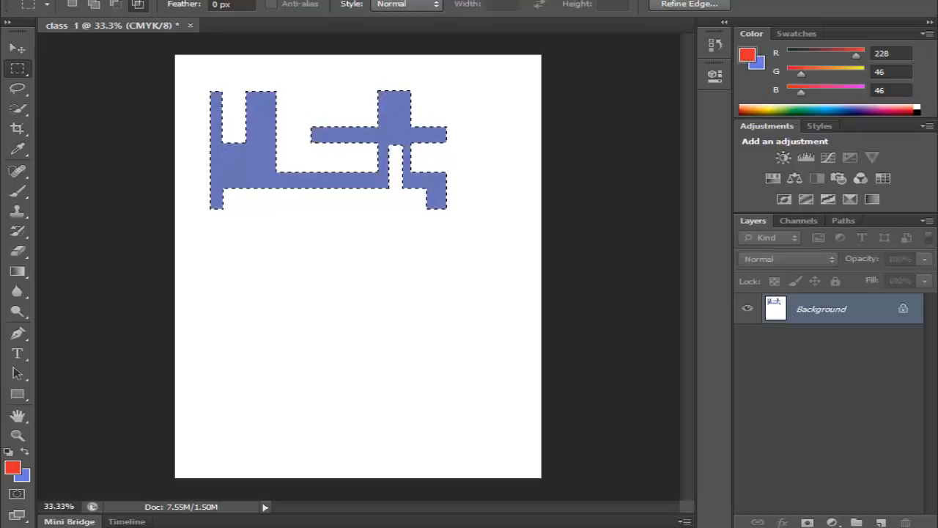
{"action": "key", "text": "ctrl+d"}
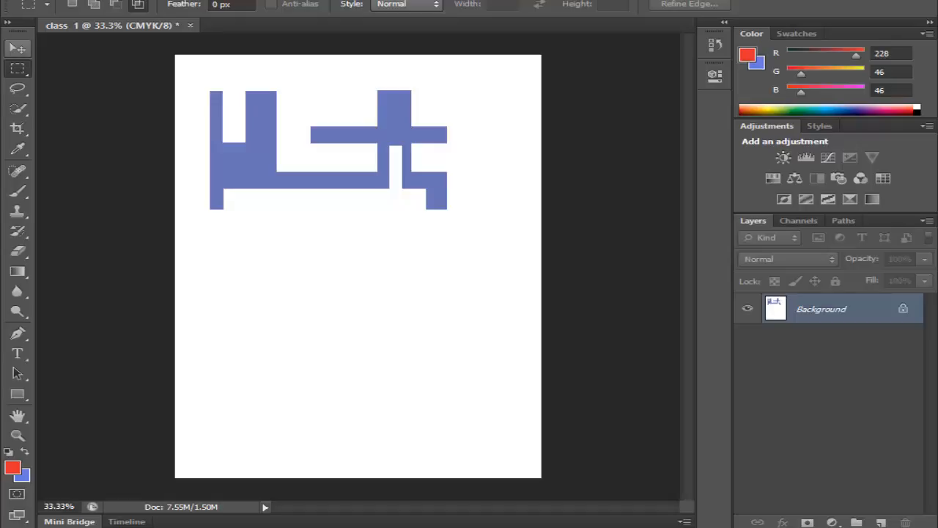
Try to move the blue filled shape on the Background layer with the Move tool.
{"action": "left_click", "coordinate": [18, 49]}
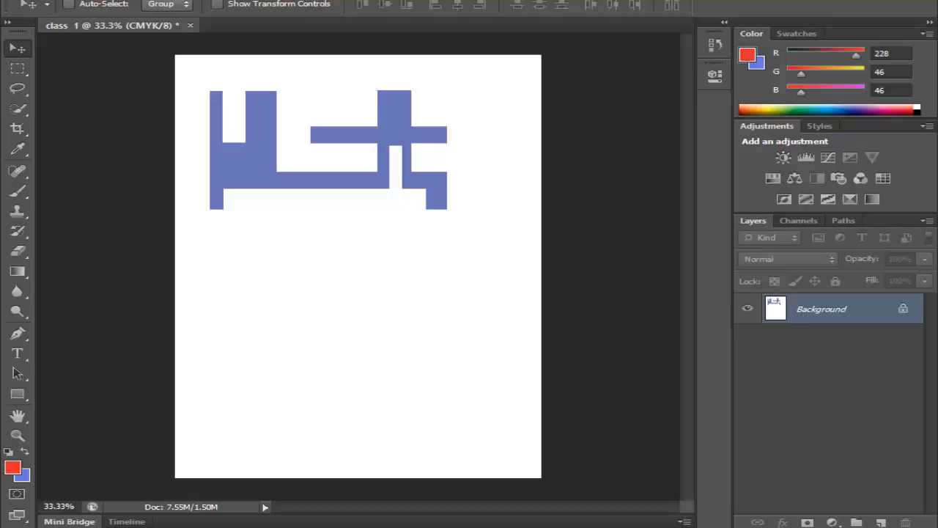
{"action": "left_click", "coordinate": [277, 133]}
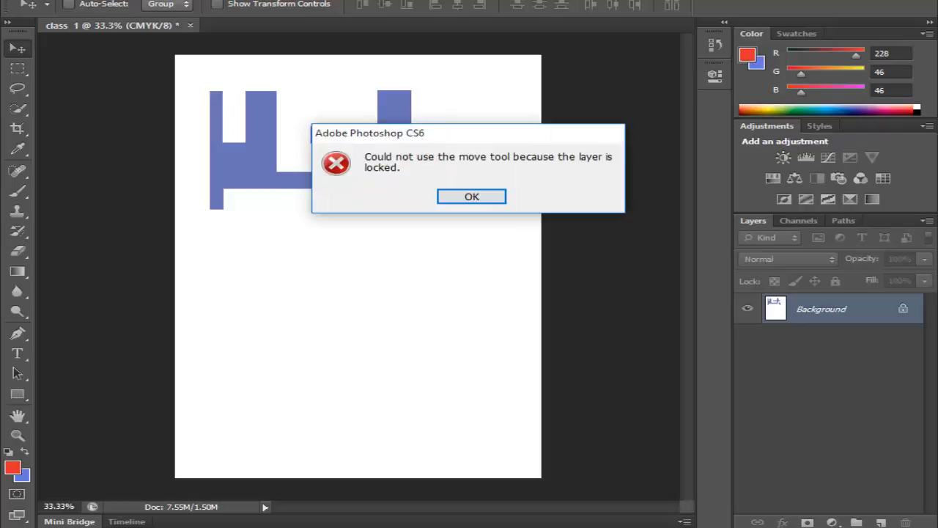
{"action": "left_click", "coordinate": [471, 196]}
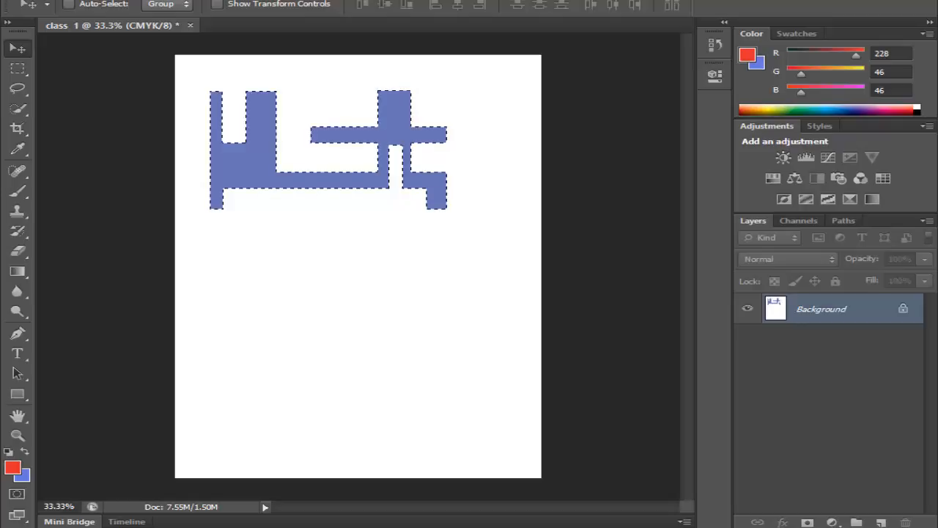
Undo the blue fill and all the rectangular selection edits, back to the blank page.
{"action": "key", "text": "alt+BackSpace"}
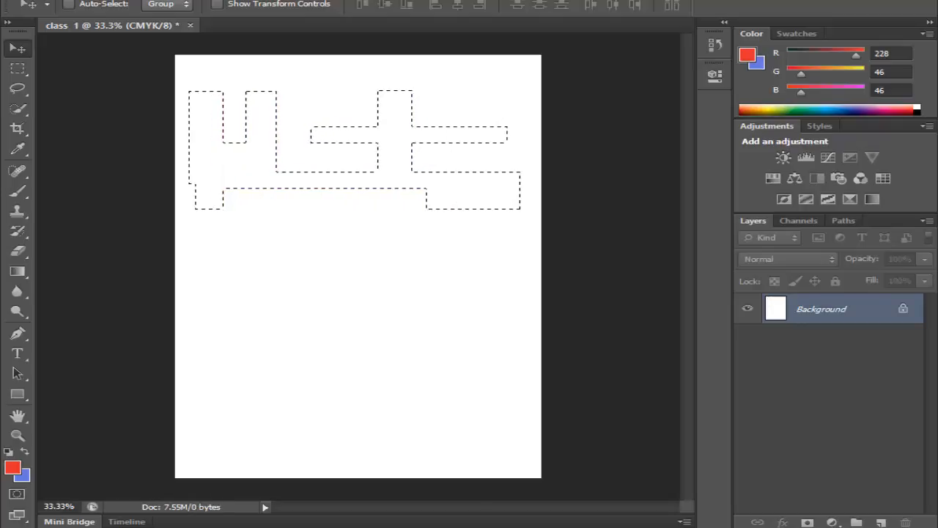
{"action": "key", "text": "ctrl+alt+z"}
{"action": "key", "text": "ctrl+alt+z"}
{"action": "key", "text": "ctrl+alt+z"}
{"action": "key", "text": "ctrl+alt+z"}
{"action": "key", "text": "ctrl+alt+z"}
{"action": "key", "text": "ctrl+alt+z"}
Create a new layer and make a wide elliptical selection near the page top, adding a smaller ellipse over its upper edge.
{"action": "left_click", "coordinate": [881, 522]}
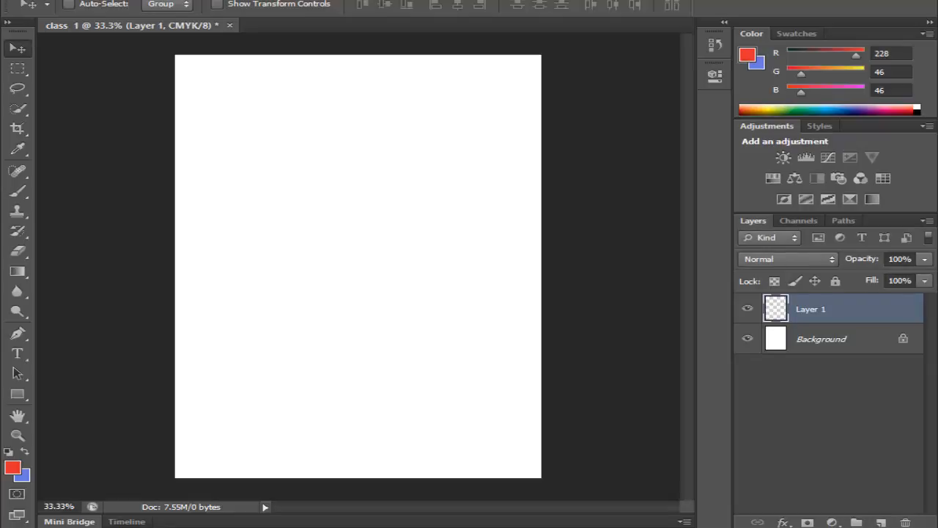
{"action": "left_click", "coordinate": [18, 68]}
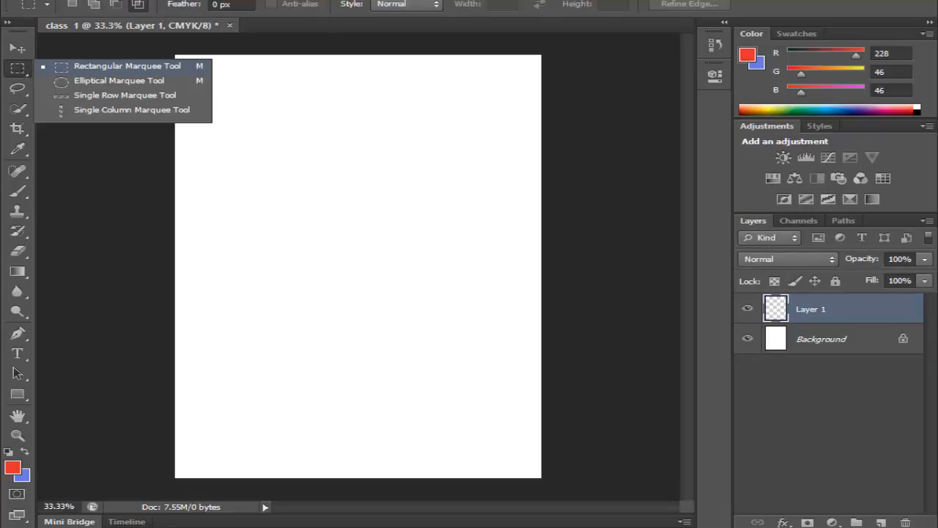
{"action": "left_click", "coordinate": [117, 80]}
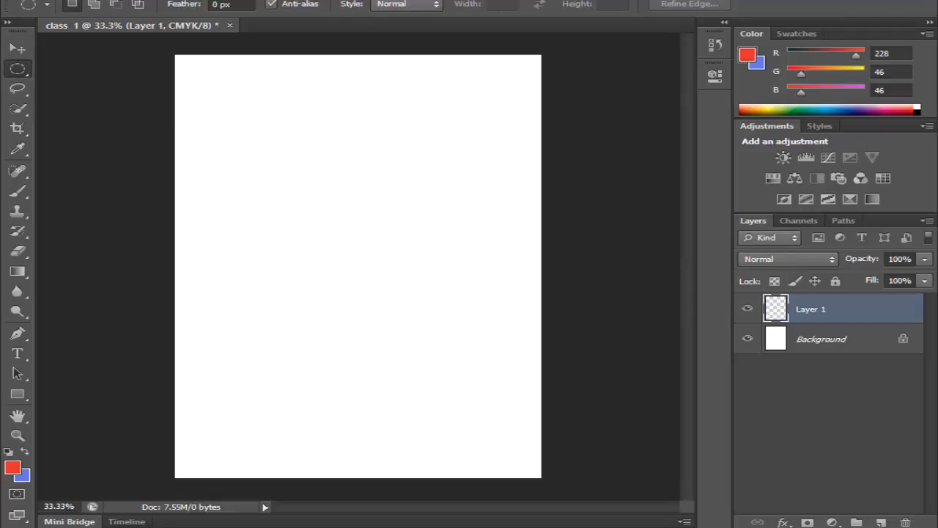
{"action": "left_click_drag", "start_coordinate": [260, 83], "coordinate": [454, 132]}
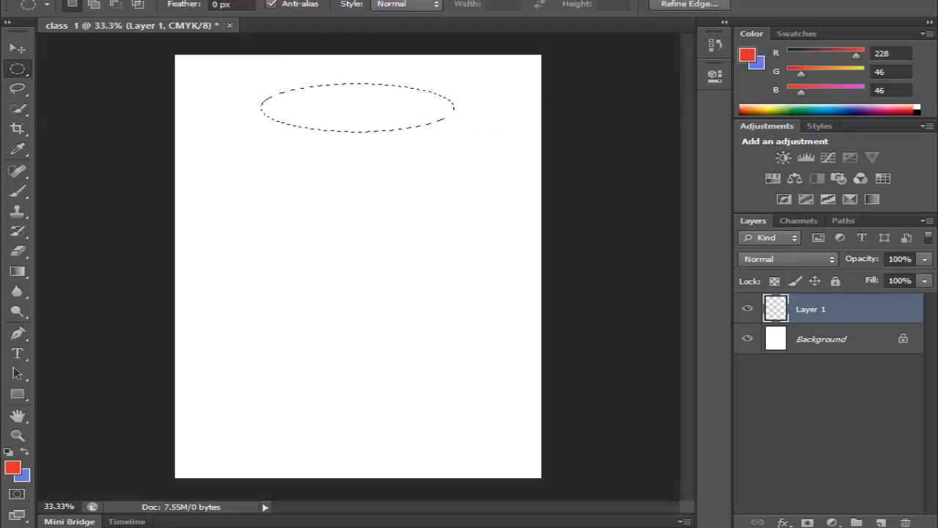
{"action": "key", "text": "shift"}
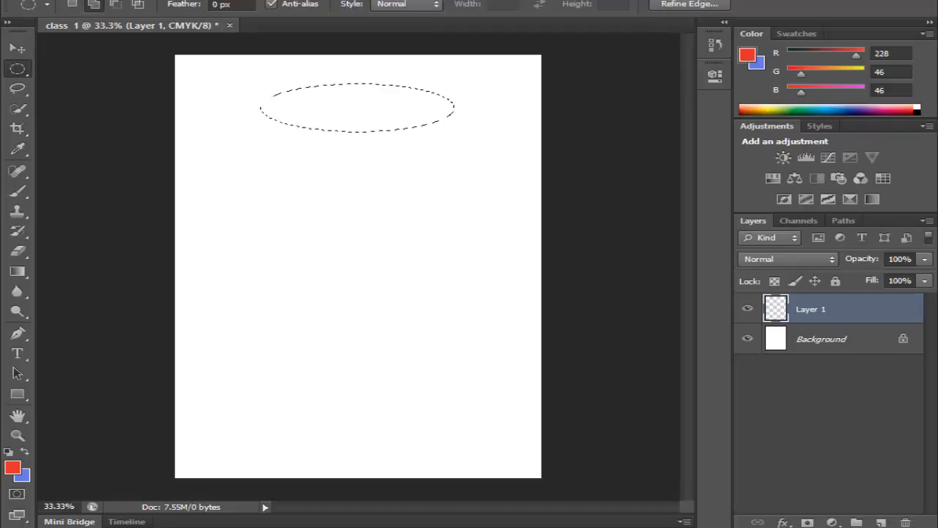
{"action": "left_click_drag", "start_coordinate": [377, 93], "coordinate": [415, 98]}
Subtract ellipses from the selection's lower edge and right end to form a car-like outline with two wheel notches.
{"action": "left_click", "coordinate": [115, 4]}
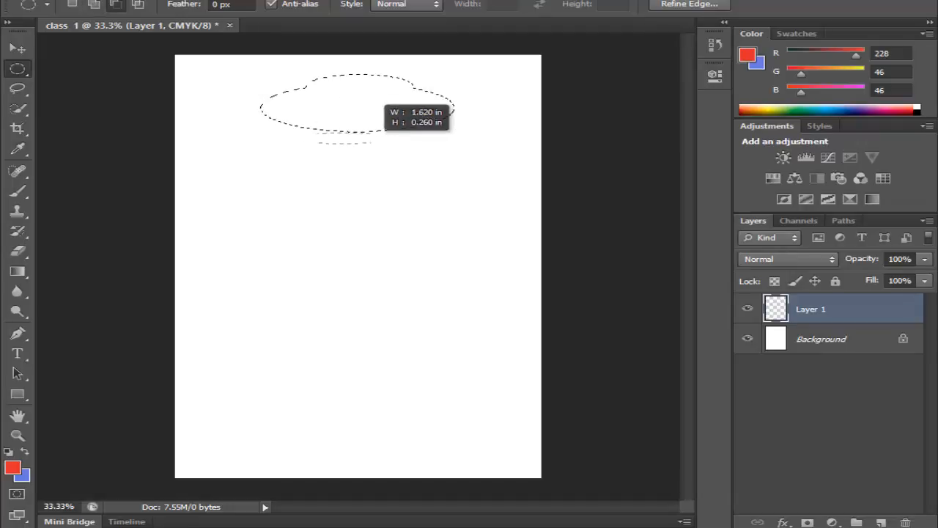
{"action": "left_click_drag", "start_coordinate": [381, 142], "coordinate": [469, 167]}
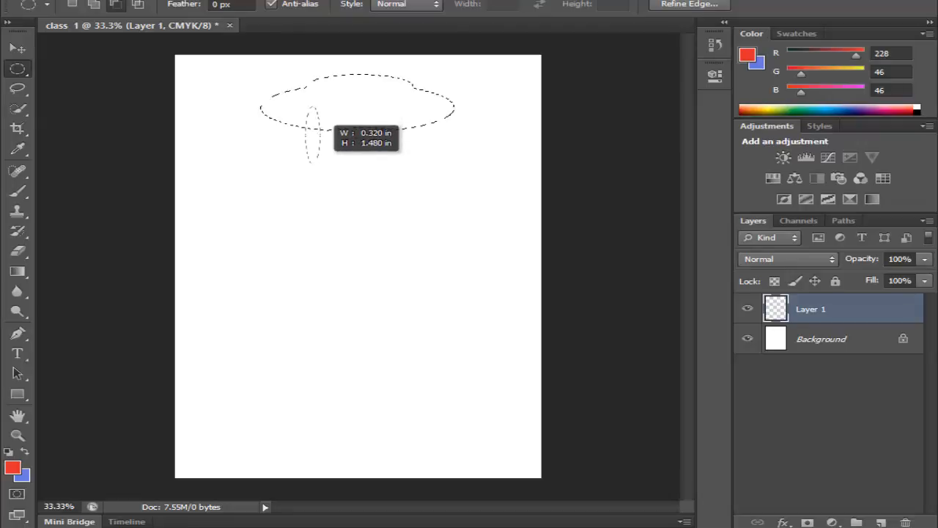
{"action": "left_click_drag", "start_coordinate": [417, 109], "coordinate": [430, 143]}
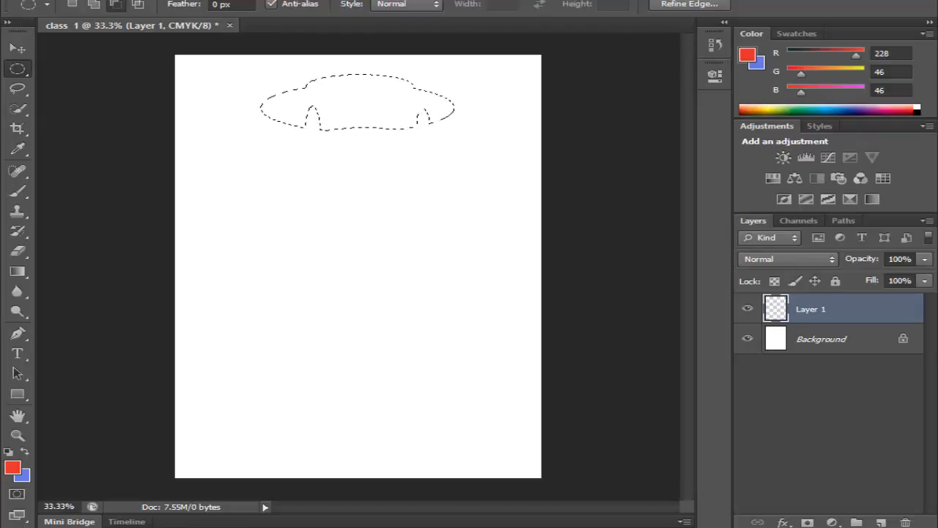
{"action": "left_click_drag", "start_coordinate": [447, 90], "coordinate": [463, 131]}
Fill the car-shaped selection with the blue background color and move the shape down the page.
{"action": "key", "text": "alt+BackSpace"}
{"action": "key", "text": "ctrl+BackSpace"}
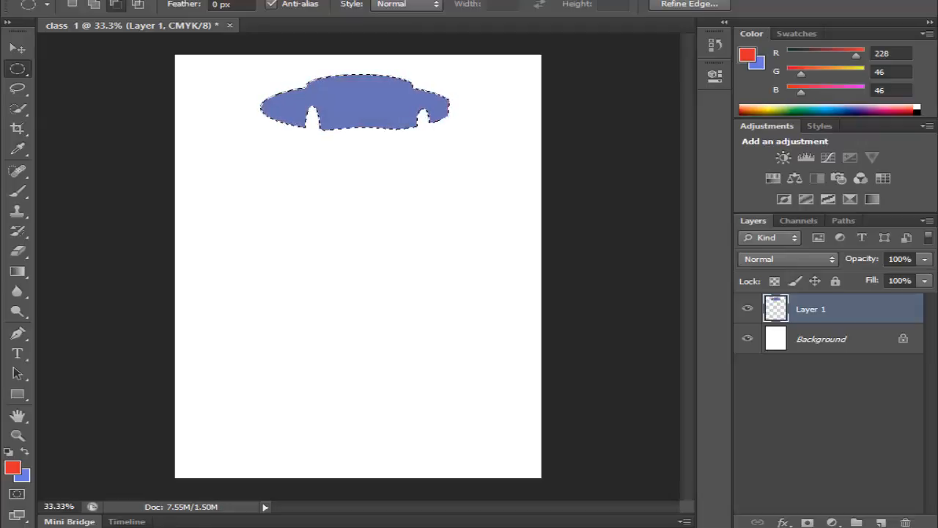
{"action": "left_click", "coordinate": [17, 48]}
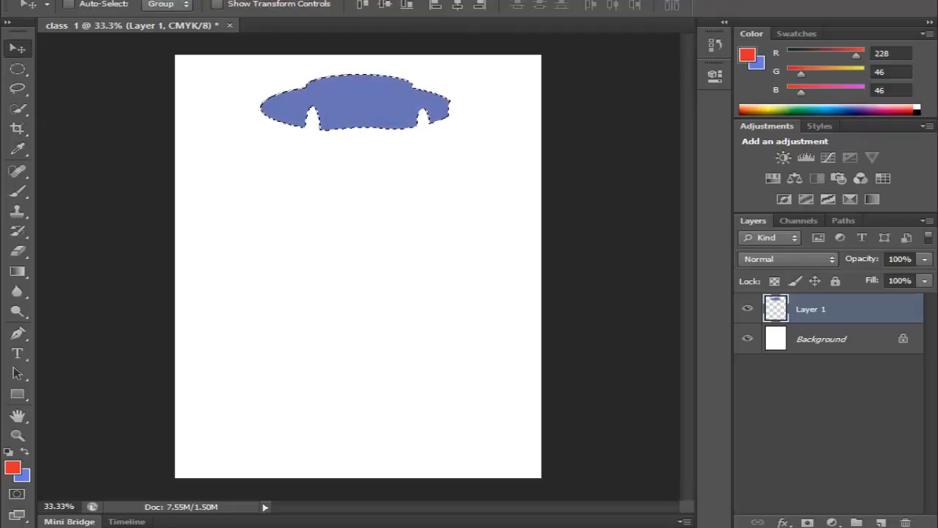
{"action": "left_click_drag", "start_coordinate": [358, 95], "coordinate": [349, 191]}
Deselect the car shape and delete its layer, Layer 1.
{"action": "key", "text": "ctrl+d"}
{"action": "key", "text": "Delete"}
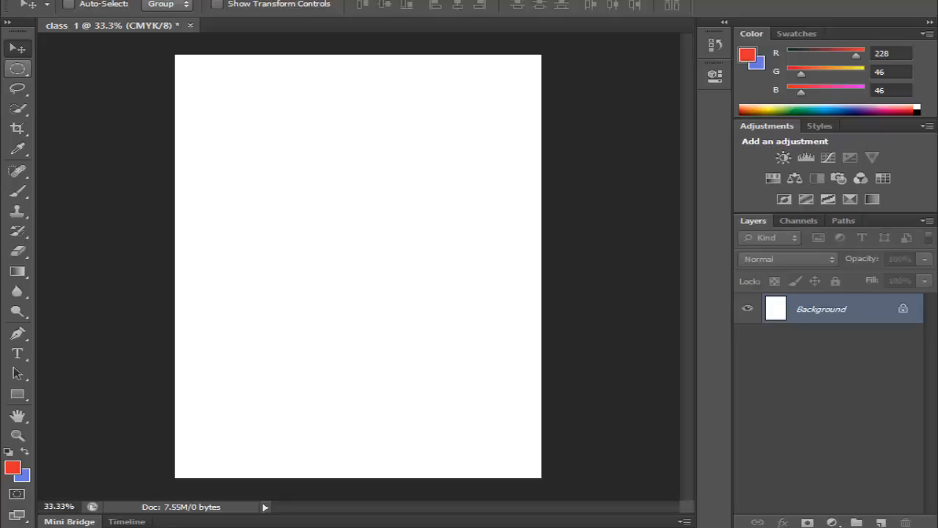
On a new layer, select a single pixel row across the upper page and fill it with the red foreground color.
{"action": "left_click", "coordinate": [17, 68]}
{"action": "left_click", "coordinate": [124, 96]}
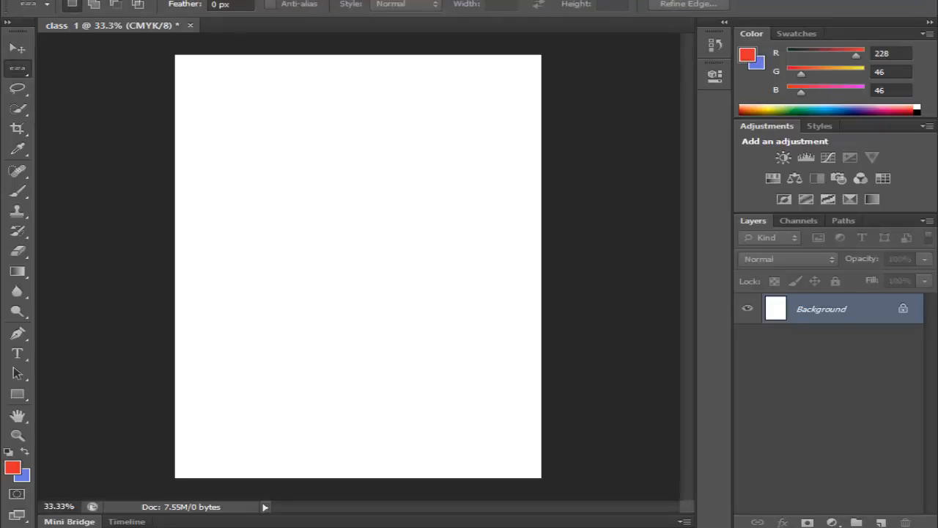
{"action": "left_click", "coordinate": [881, 521]}
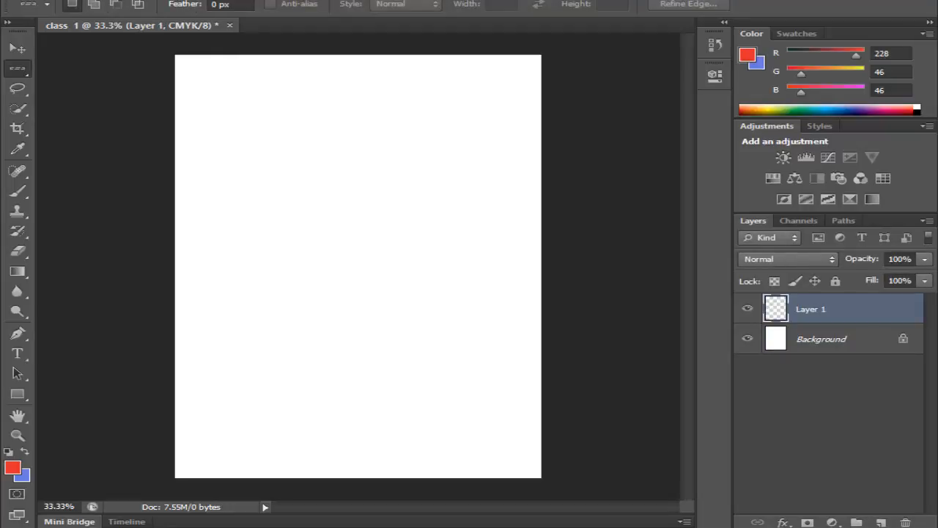
{"action": "left_click", "coordinate": [358, 152]}
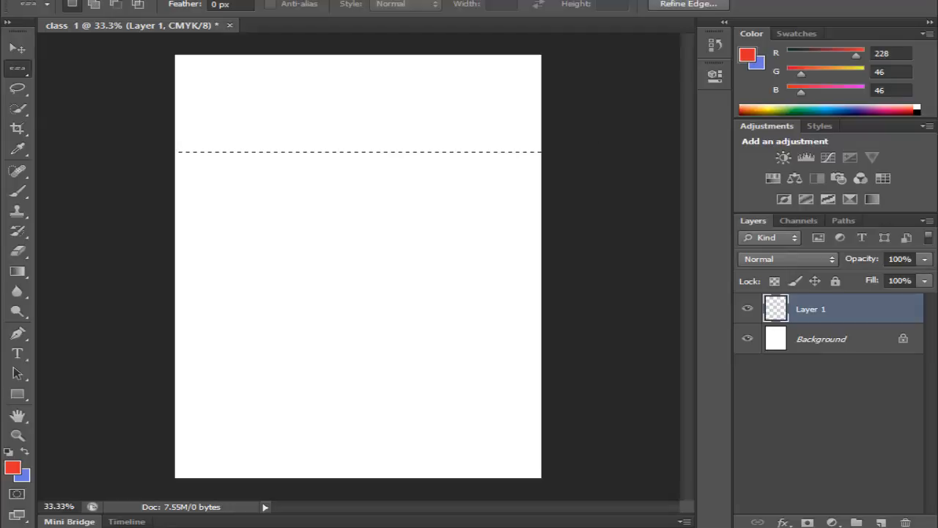
{"action": "key", "text": "alt+BackSpace"}
{"action": "key", "text": "ctrl+d"}
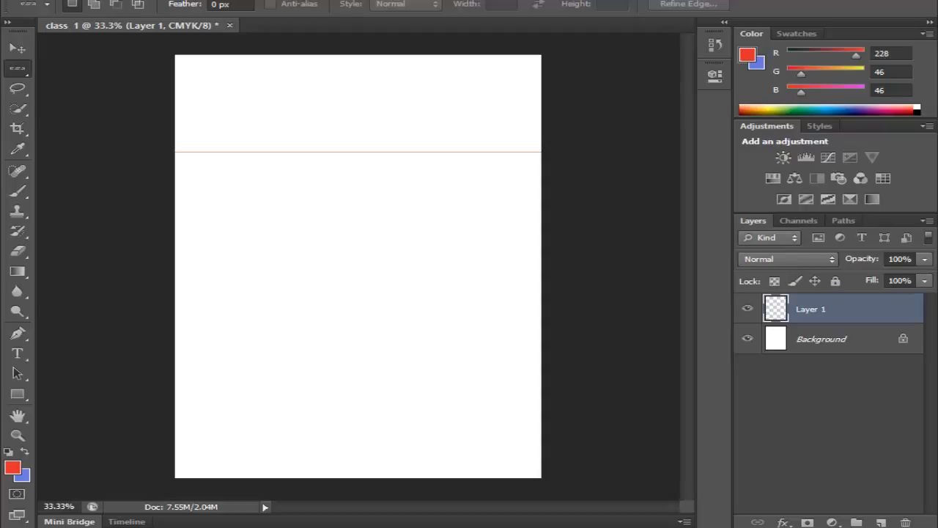
Stretch the thin red line upward with Free Transform into a thick horizontal band across the page.
{"action": "key", "text": "ctrl+t"}
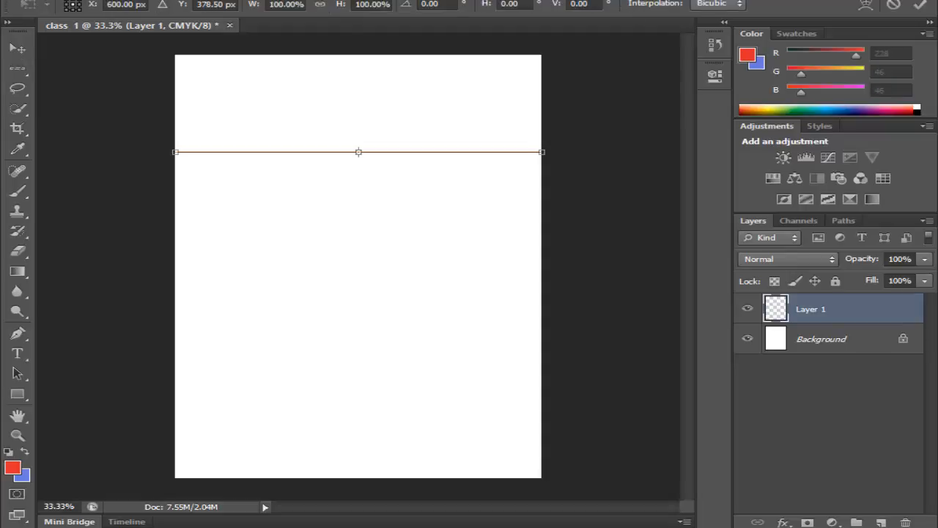
{"action": "left_click_drag", "start_coordinate": [358, 151], "coordinate": [359, 116]}
{"action": "key", "text": "Return"}
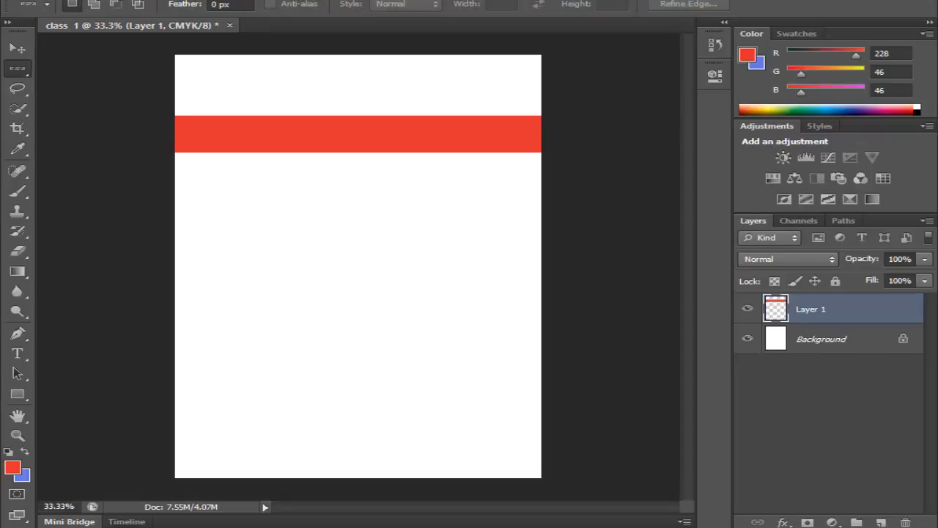
On another new layer, select a single pixel column near the page's right edge and fill it with the blue background color.
{"action": "left_click", "coordinate": [880, 522]}
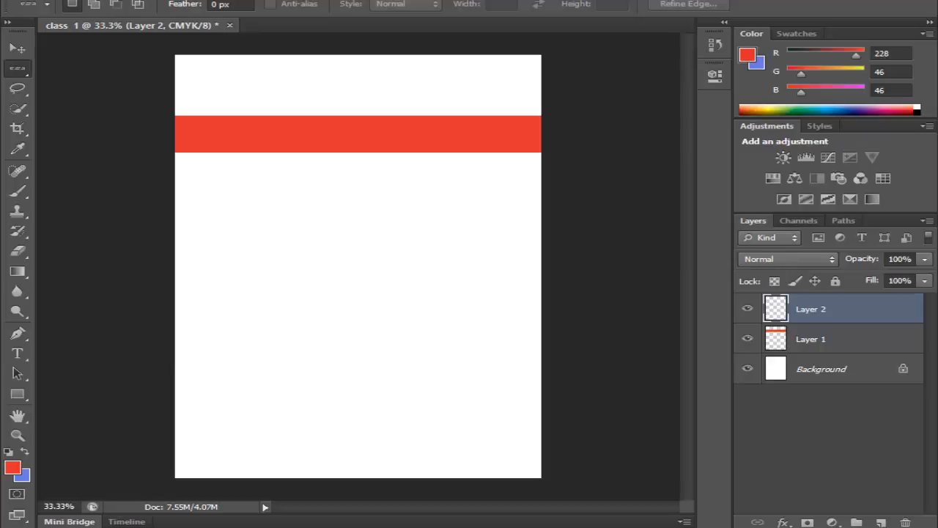
{"action": "right_click", "coordinate": [18, 69]}
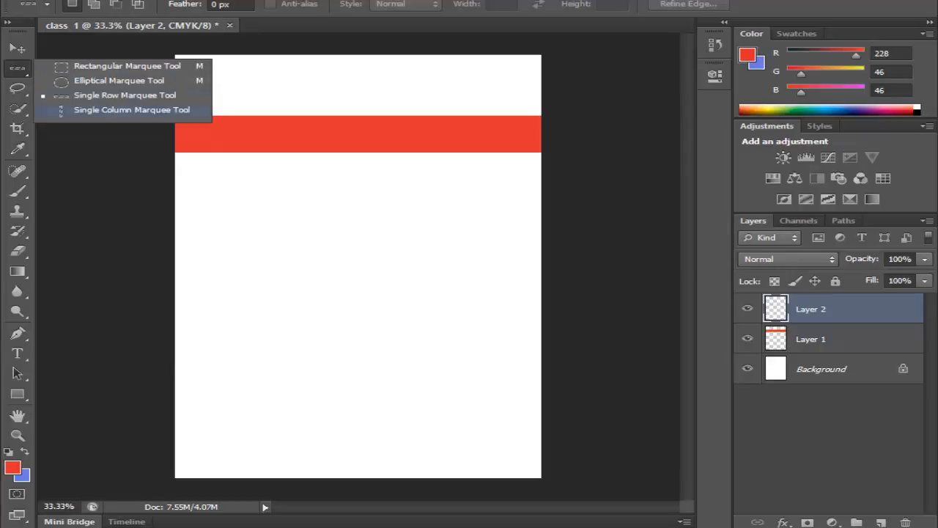
{"action": "left_click", "coordinate": [124, 110]}
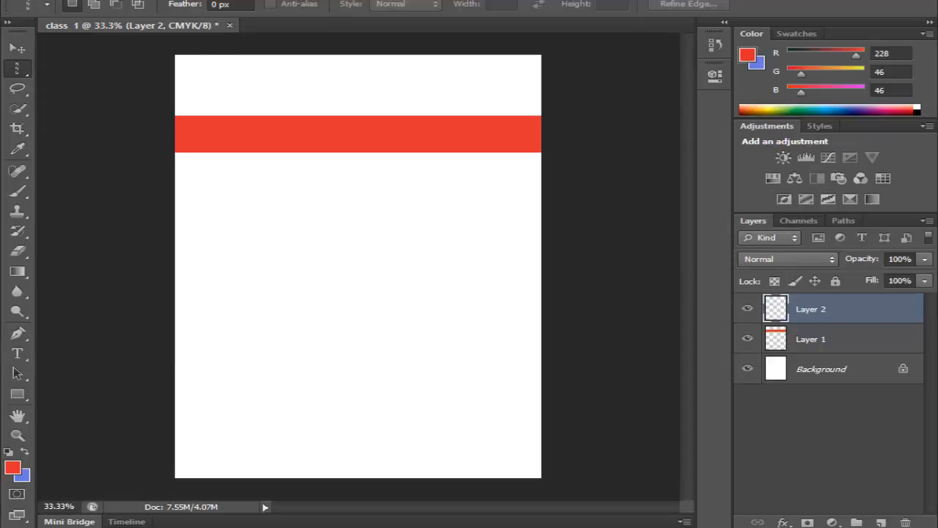
{"action": "left_click", "coordinate": [491, 132]}
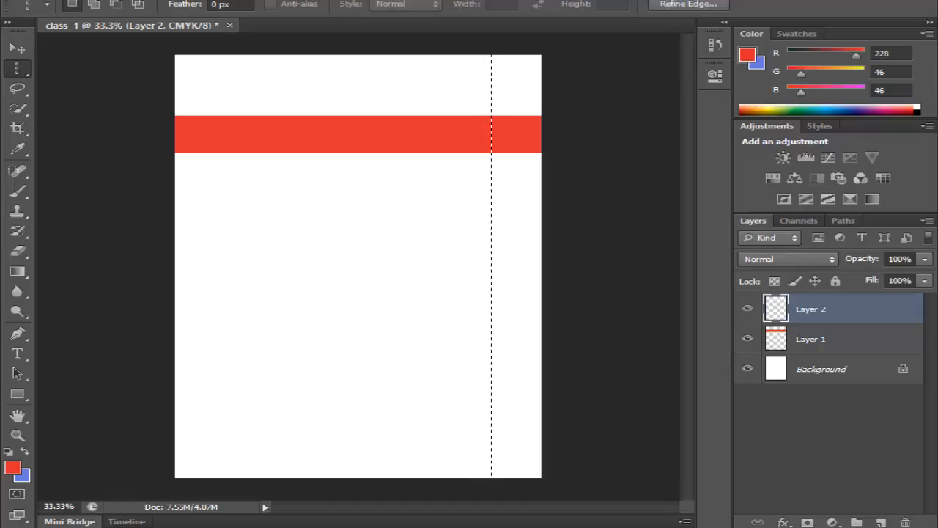
{"action": "key", "text": "alt"}
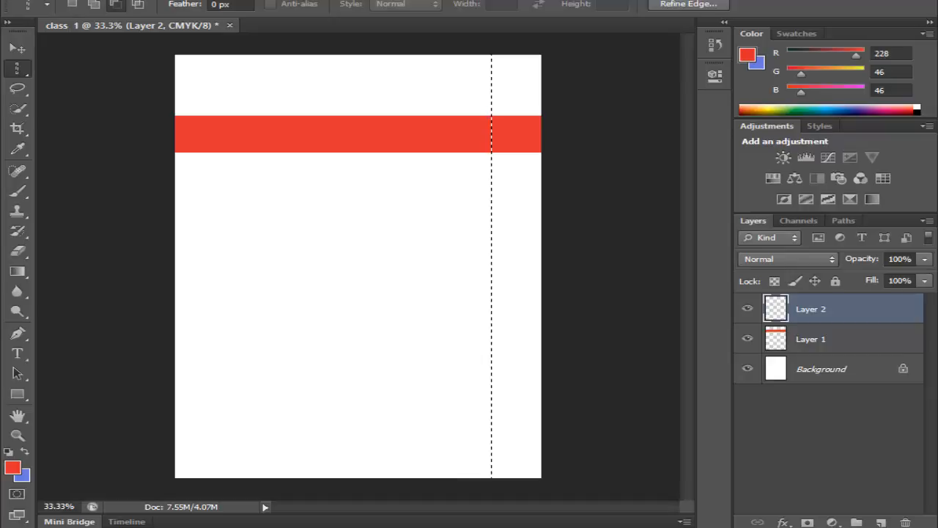
{"action": "key", "text": "alt+BackSpace"}
{"action": "key", "text": "ctrl+d"}
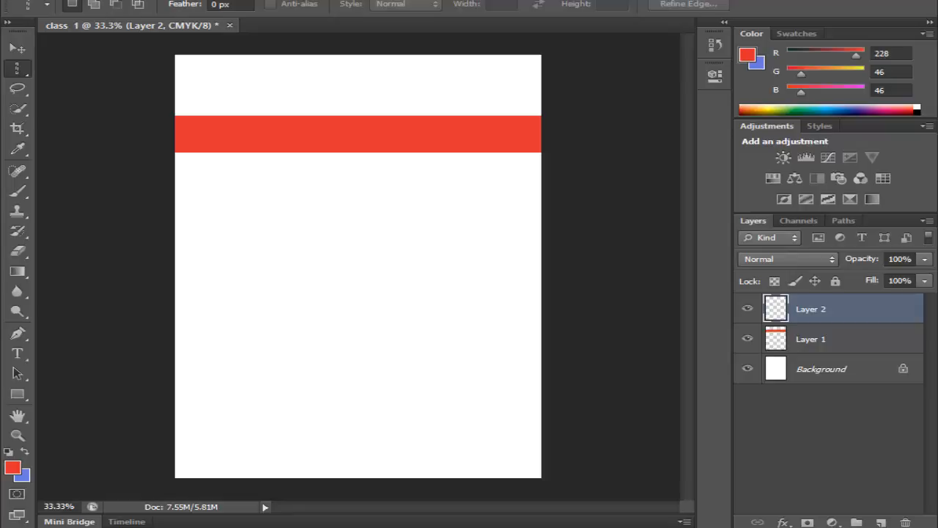
Widen the thin blue line with Free Transform into a thick vertical band crossing the red one.
{"action": "key", "text": "ctrl+t"}
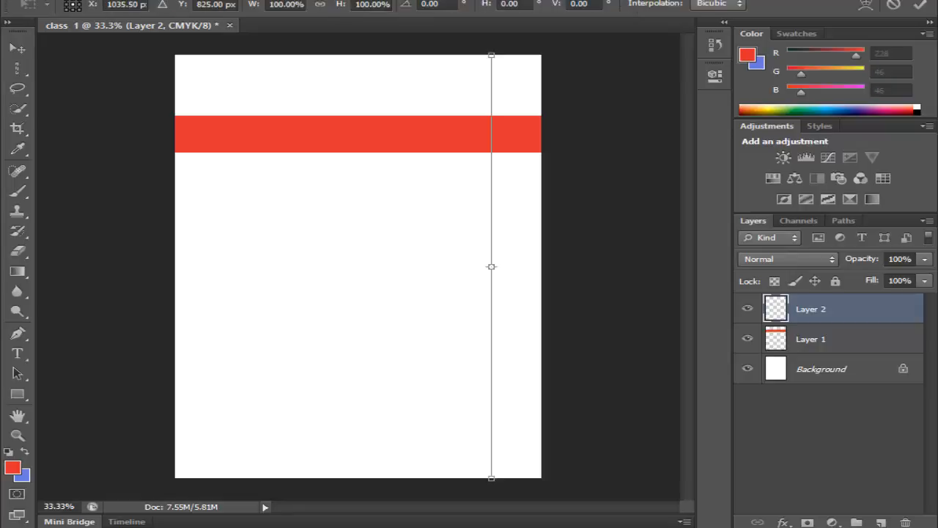
{"action": "mouse_move", "coordinate": [491, 266]}
{"action": "left_mouse_down"}
{"action": "mouse_move", "coordinate": [520, 266]}
{"action": "mouse_move", "coordinate": [471, 266]}
{"action": "mouse_move", "coordinate": [514, 266]}
{"action": "mouse_move", "coordinate": [506, 266]}
{"action": "left_mouse_up"}
{"action": "key", "text": "Return"}
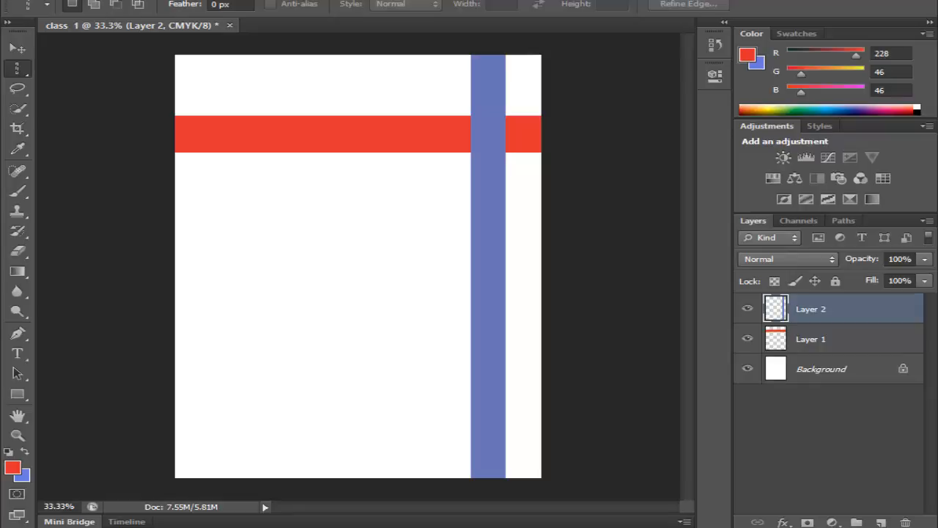
Switch from the Single Column Marquee to the Rectangular Marquee tool.
{"action": "right_click", "coordinate": [18, 69]}
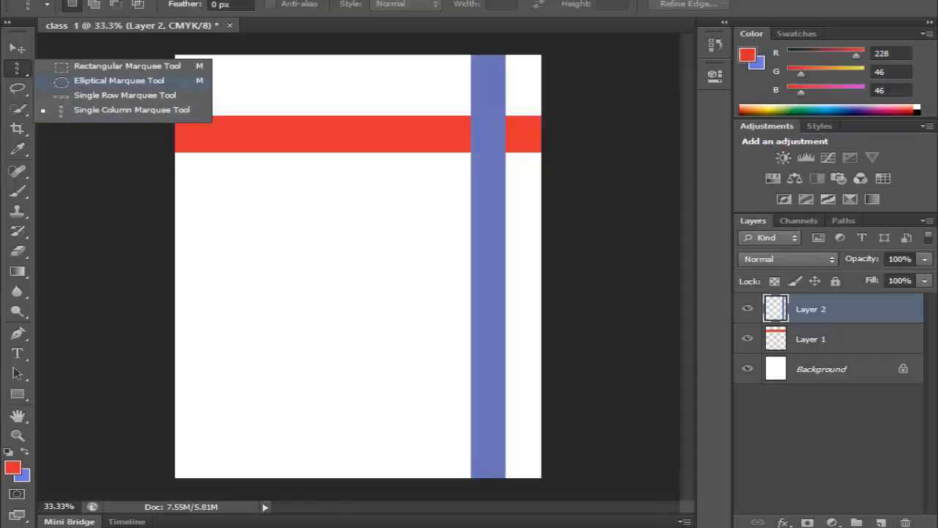
{"action": "left_click", "coordinate": [126, 66]}
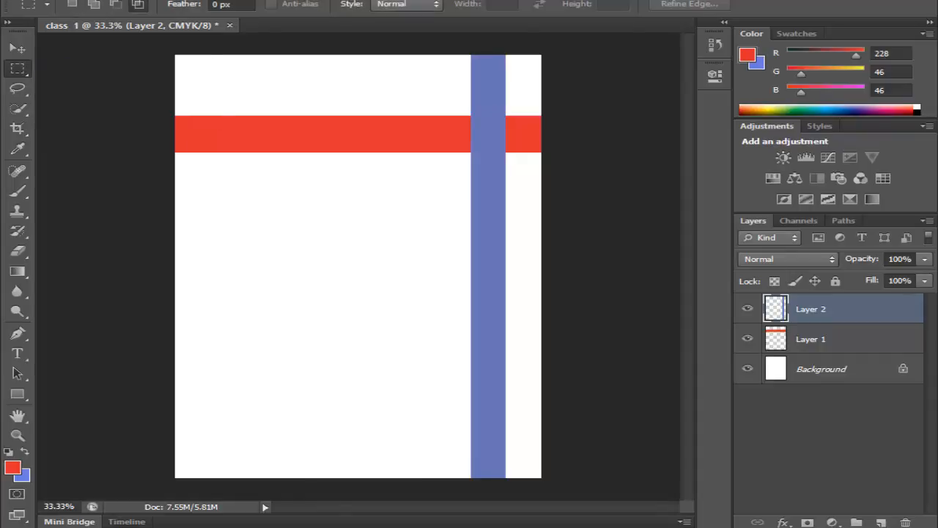